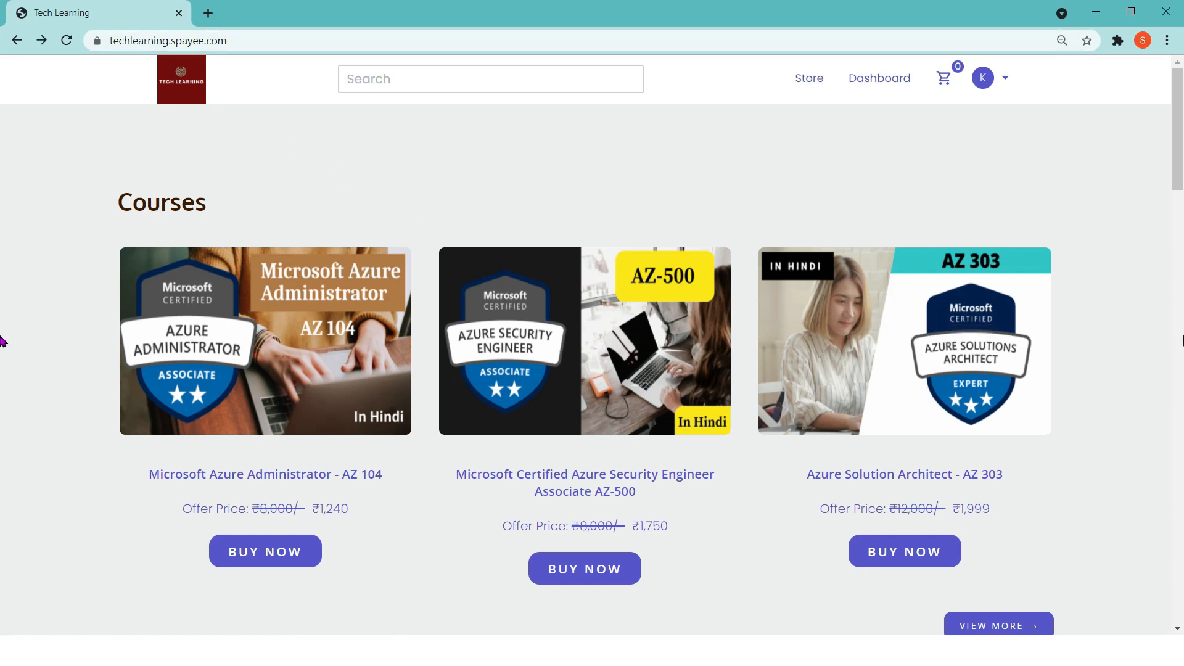
View the Azure Solution Architect - AZ 303 course and its preview, then browse the store by category.
click(904, 560)
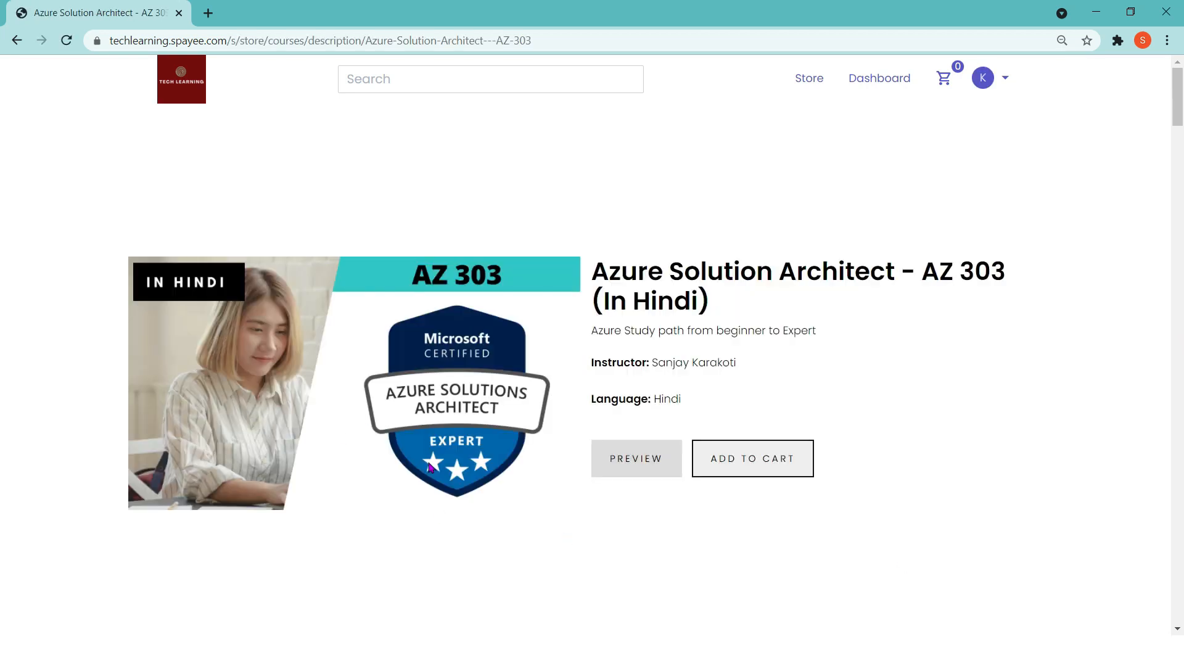
click(630, 462)
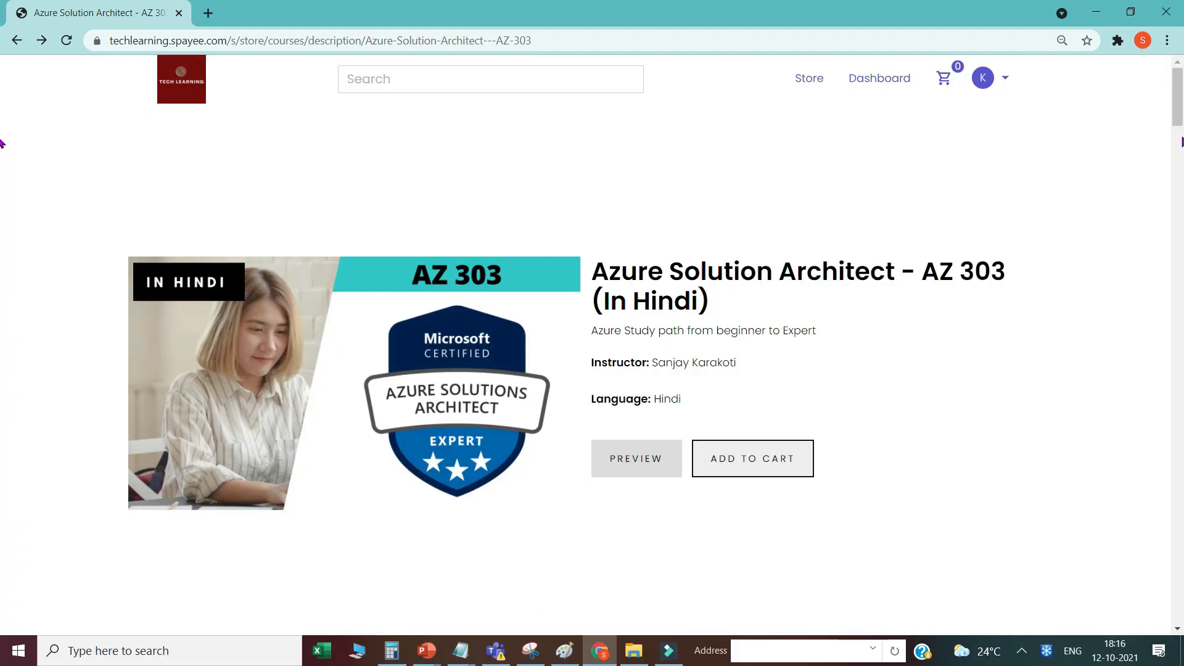
click(808, 79)
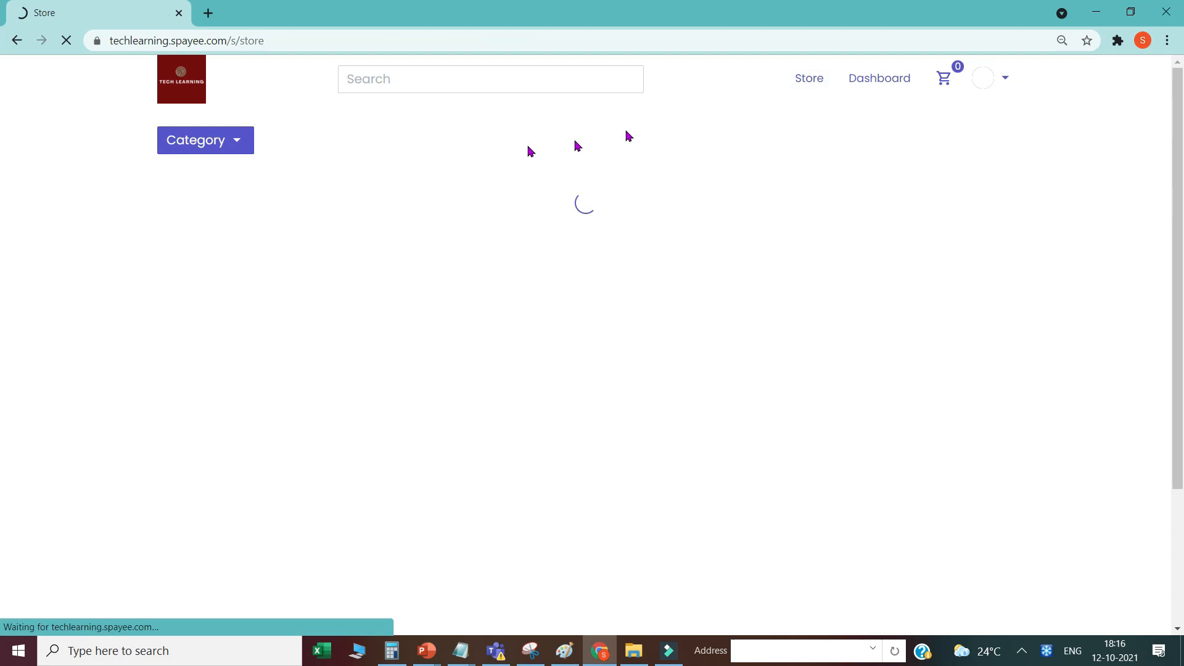
click(205, 140)
click(192, 225)
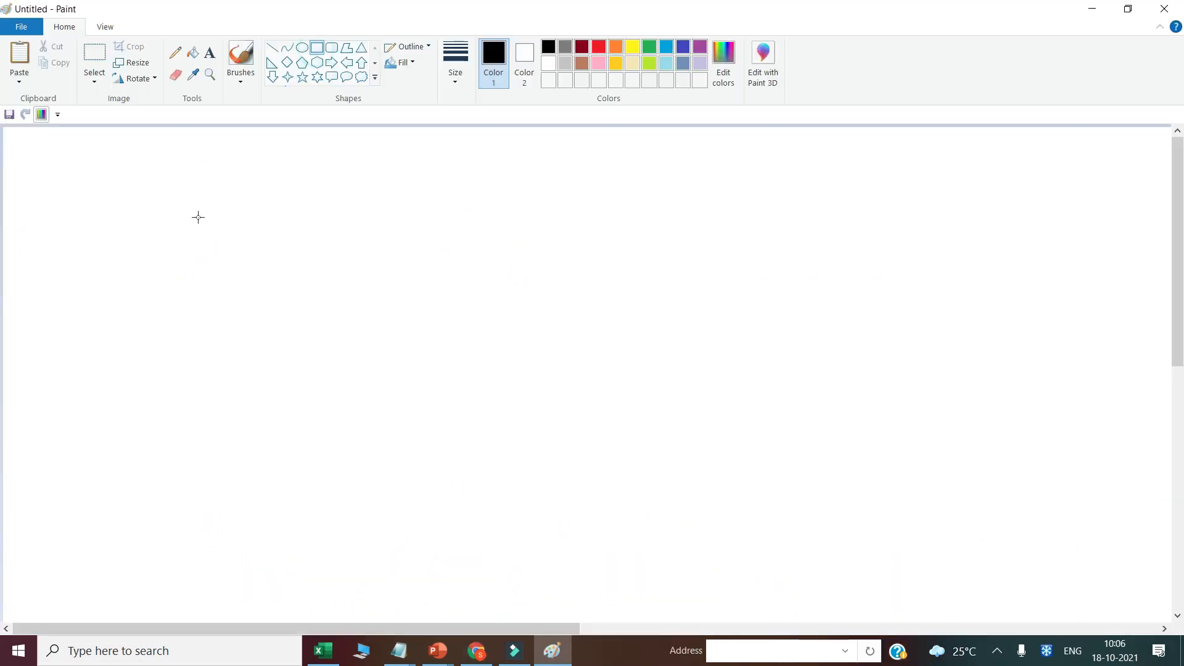
In Paint, draw a large rectangle labelled "lhaccount1 (West US)" above its upper edge, with two boxes side by side inside it.
drag(136, 183, 1069, 596)
click(210, 53)
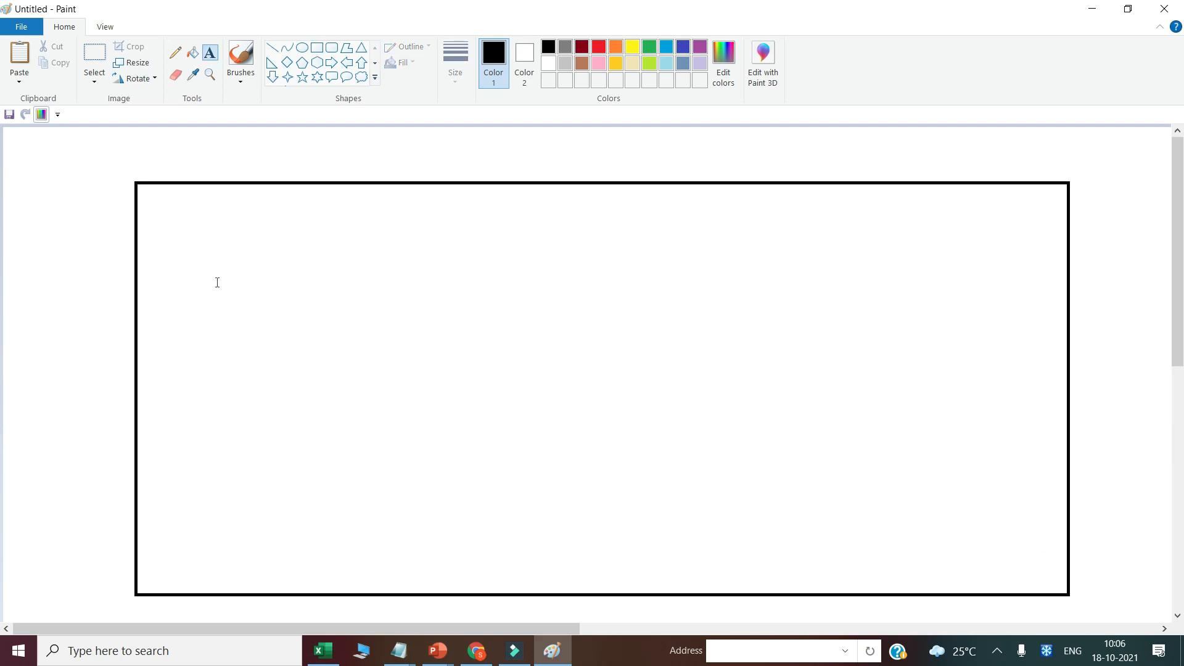
click(137, 173)
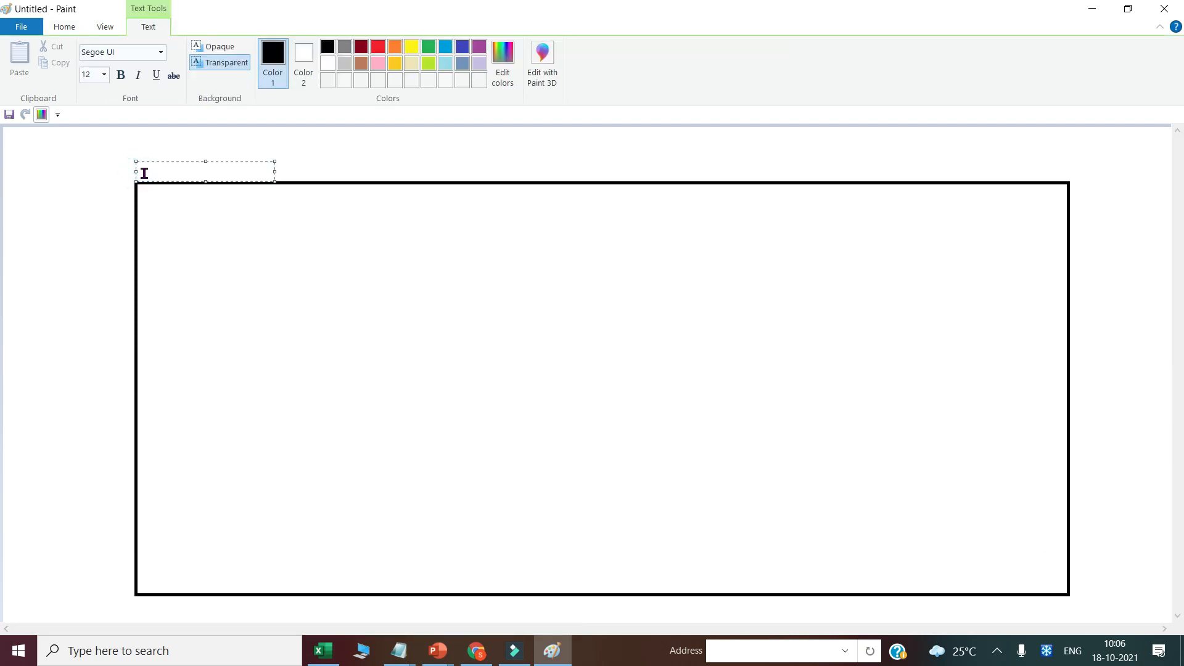
text(haccount1 (West )
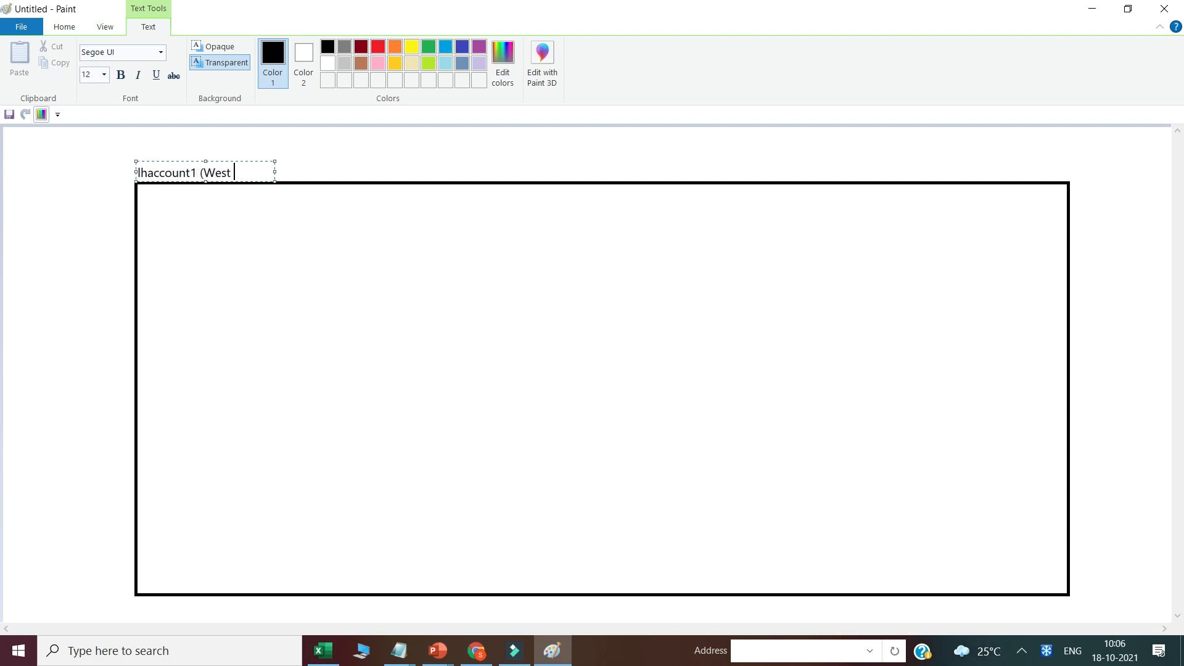
text(US))
click(248, 287)
drag(173, 218, 539, 546)
drag(621, 223, 943, 542)
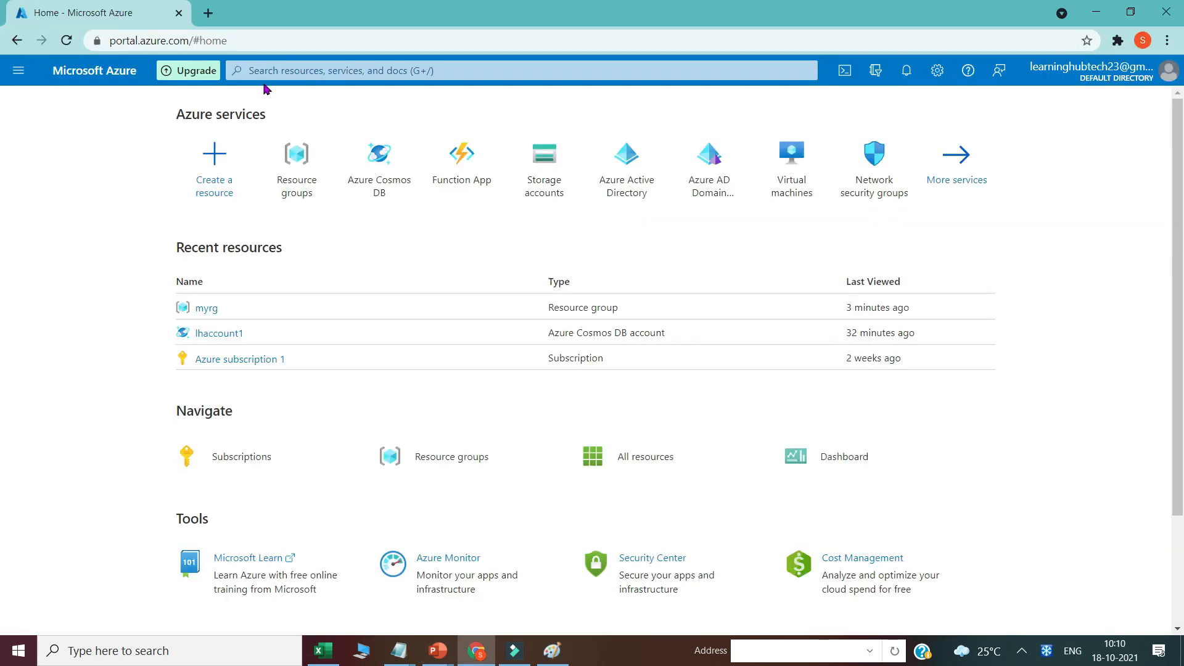
In the Azure portal, find the Azure Cosmos DB service and start creating an account with the Core (SQL) API.
click(265, 72)
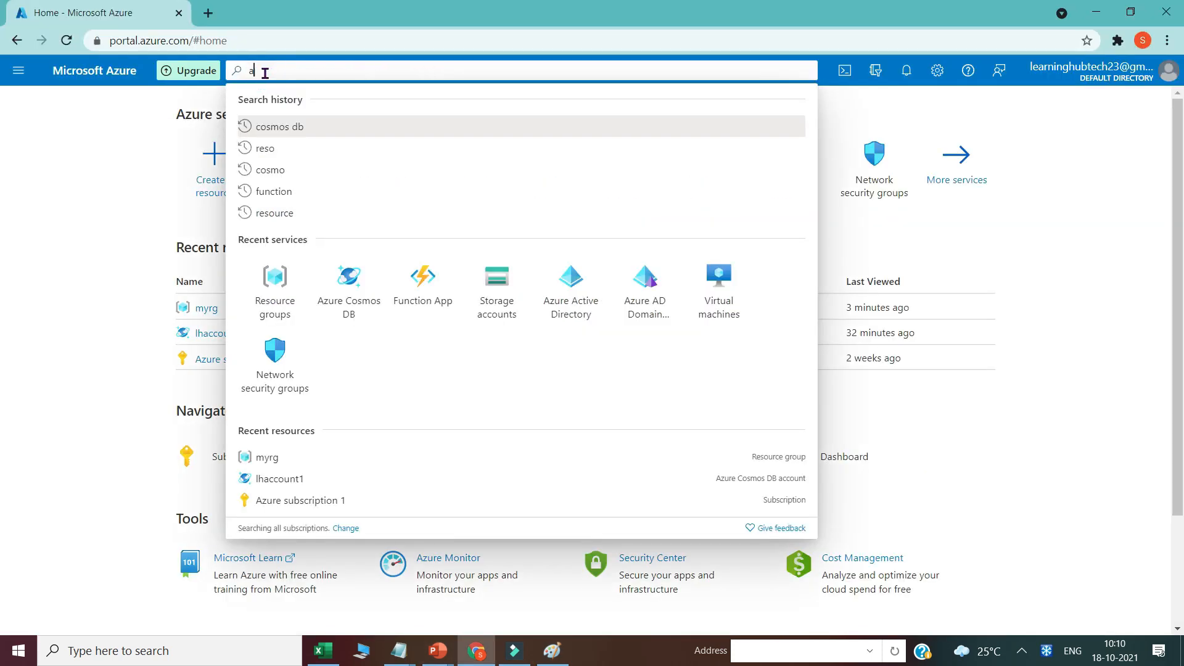
text(azure cos)
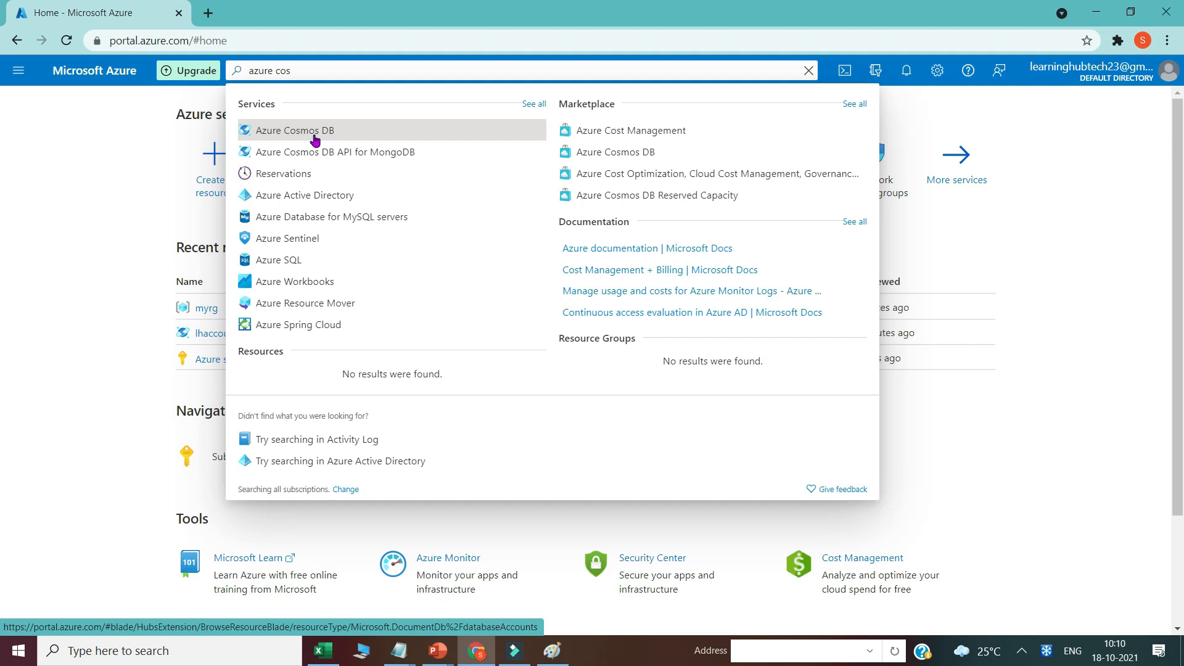
click(269, 132)
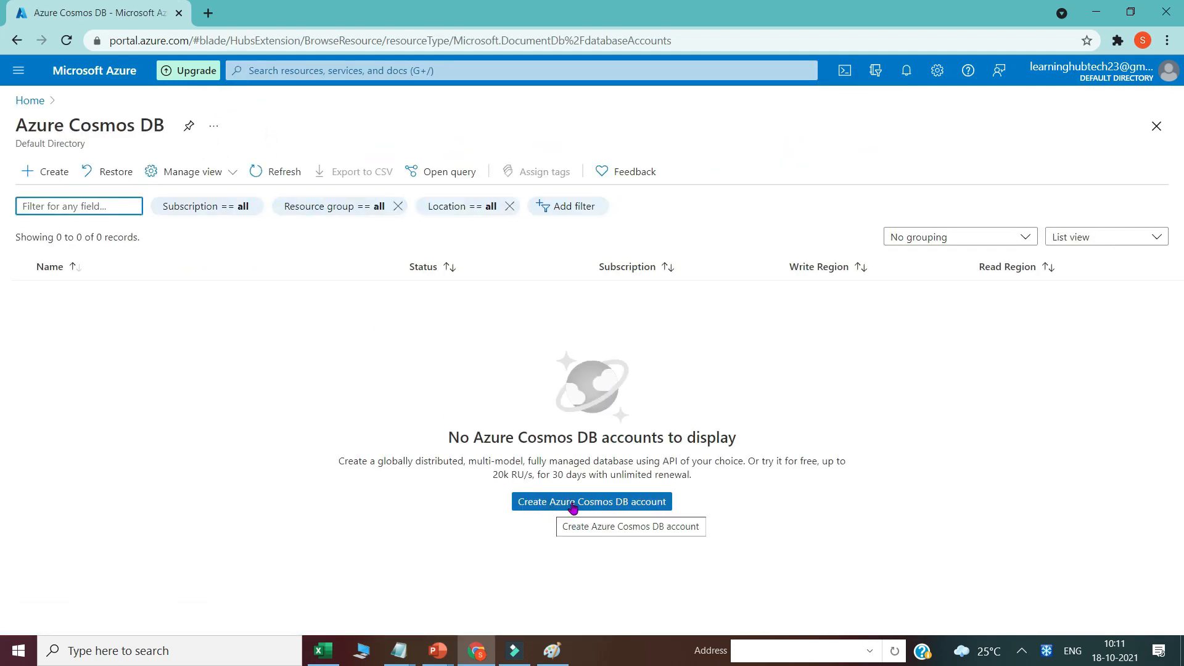
click(634, 511)
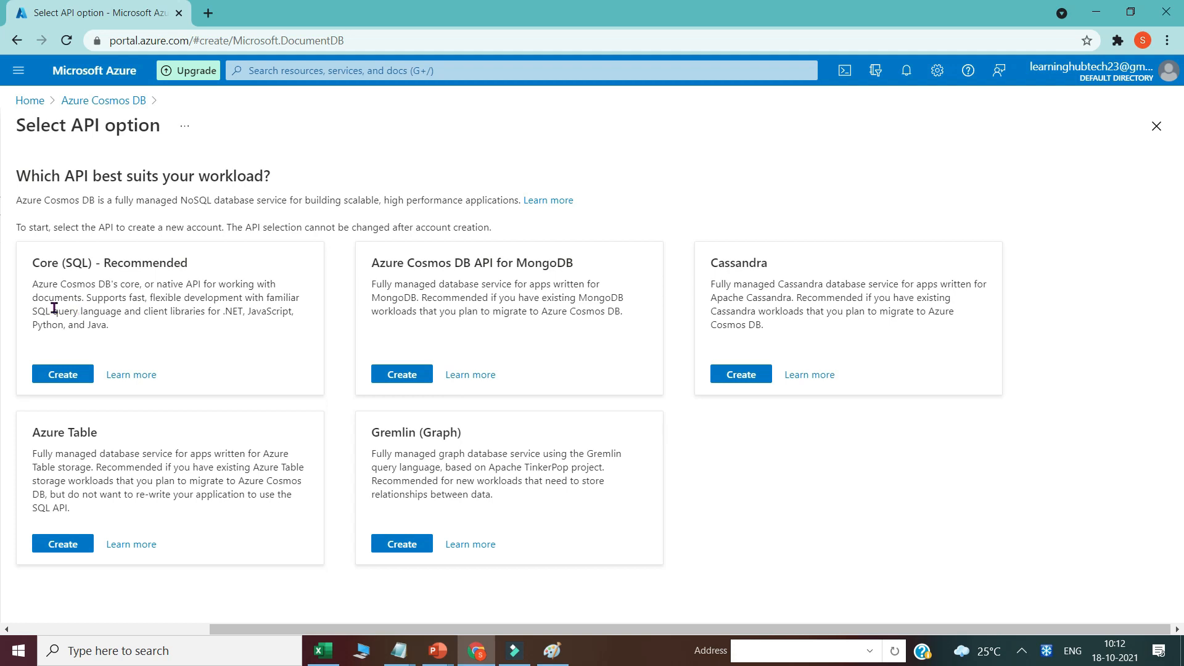
drag(34, 301, 122, 313)
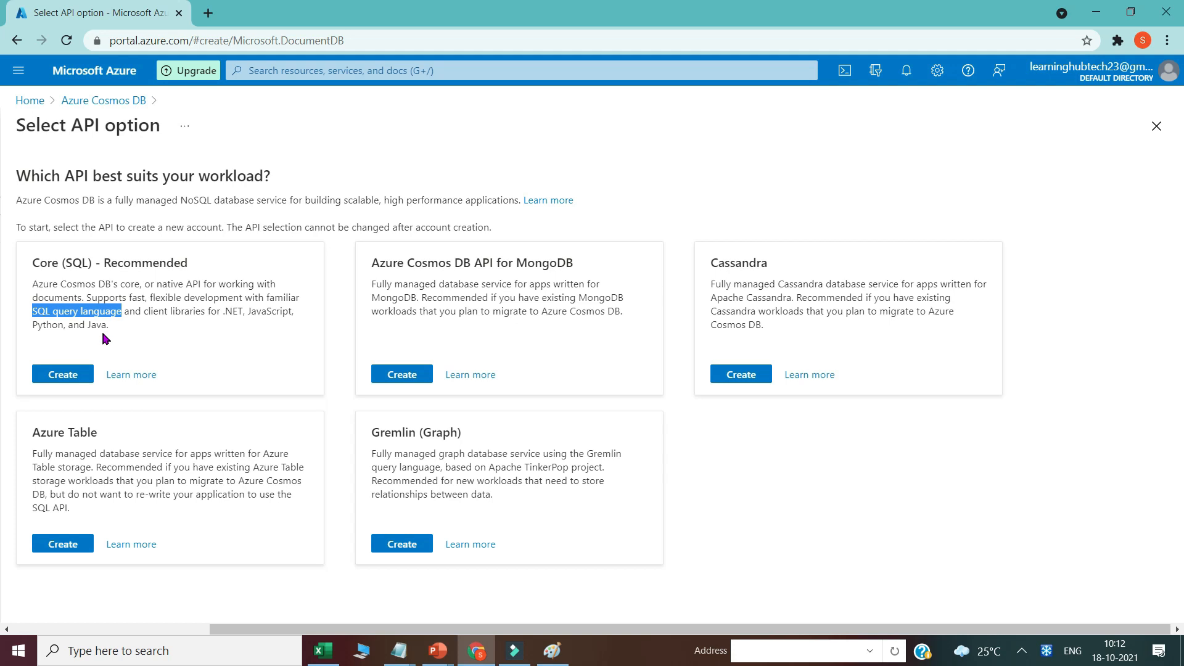
click(62, 376)
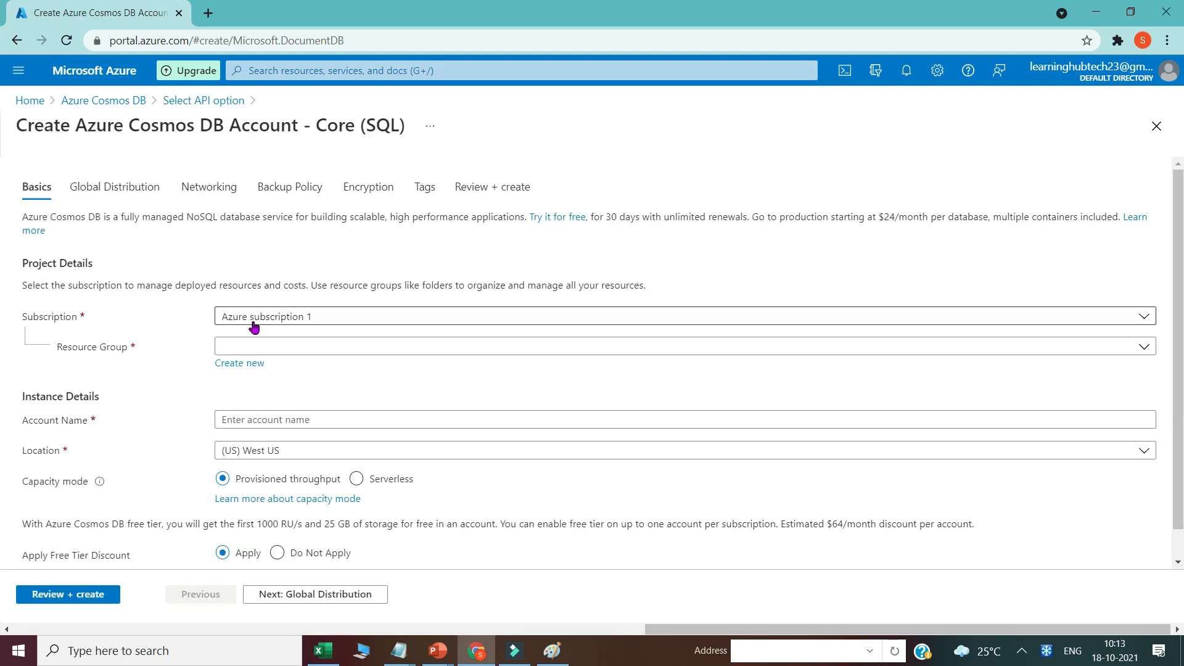
Create a new resource group named myrg for the Cosmos DB account and set the account name to lhaccount1.
click(238, 364)
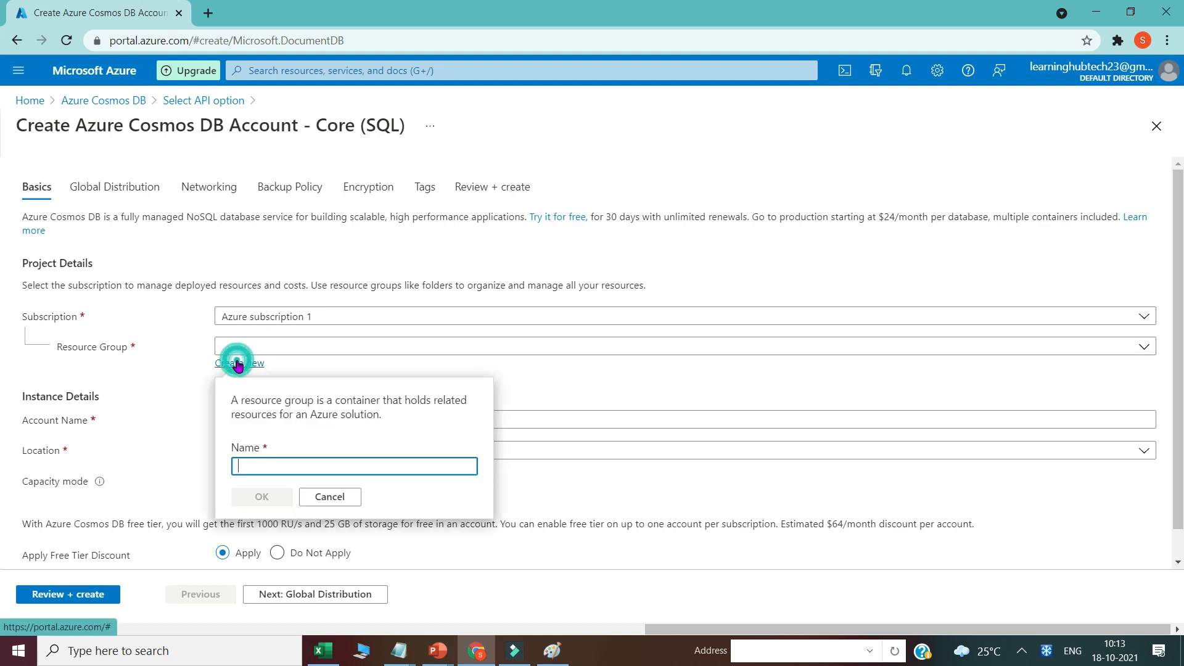
text(myrg)
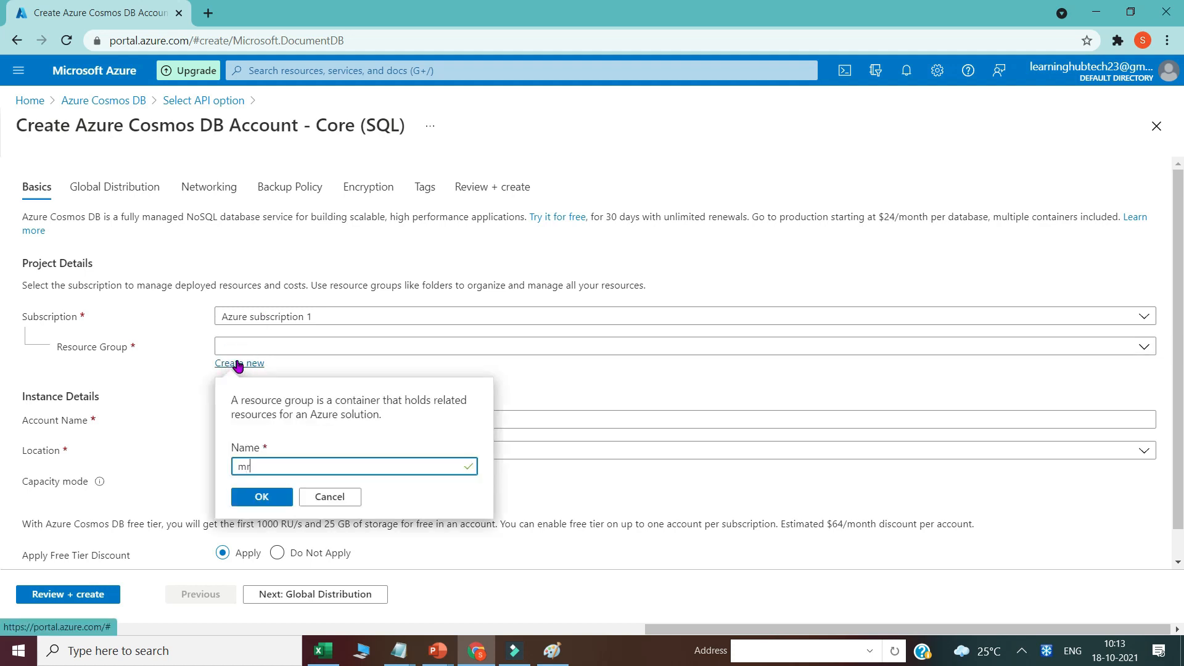
click(264, 499)
click(247, 422)
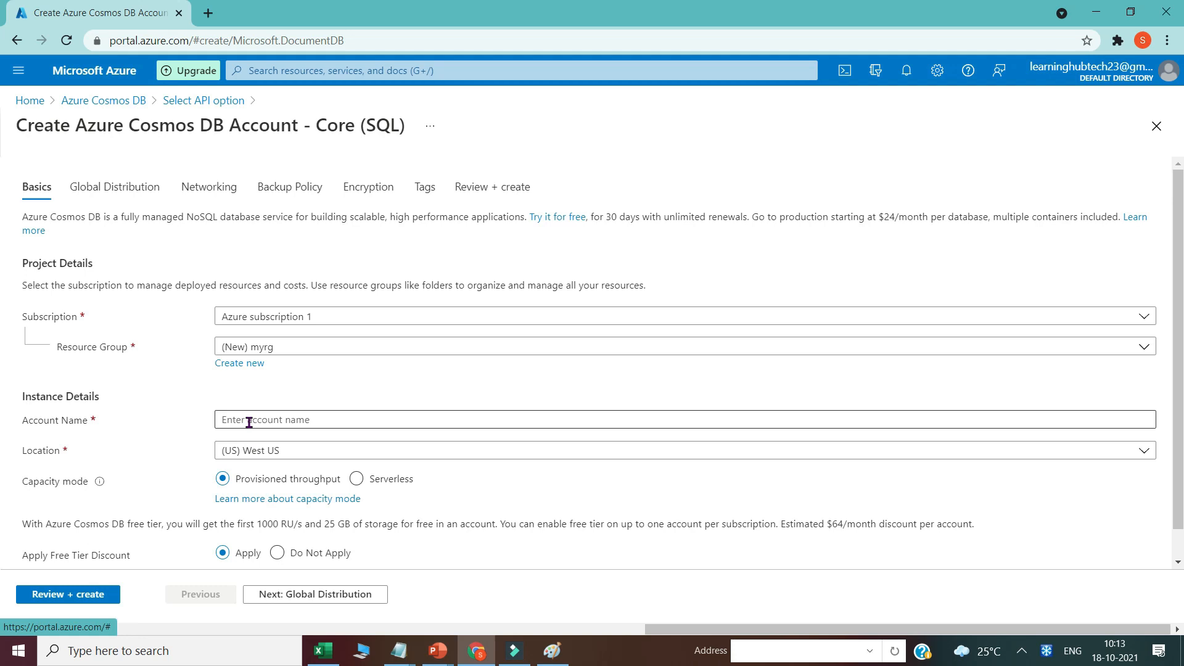
text(lhaccount1)
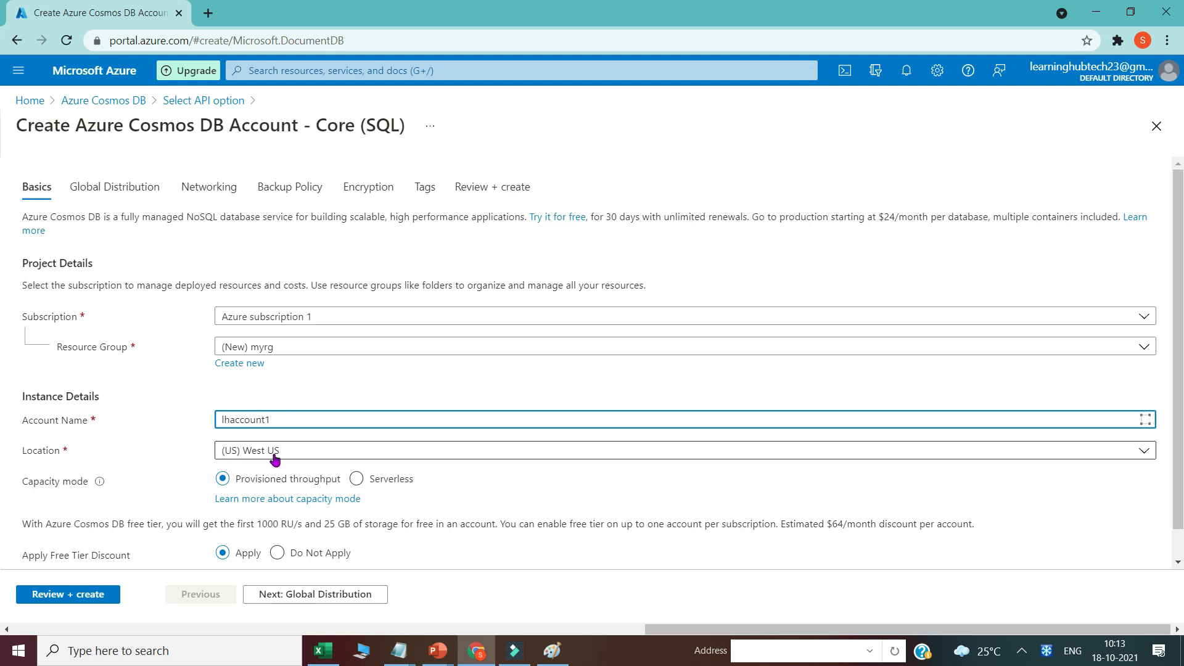
scroll(102, 450, down, 1)
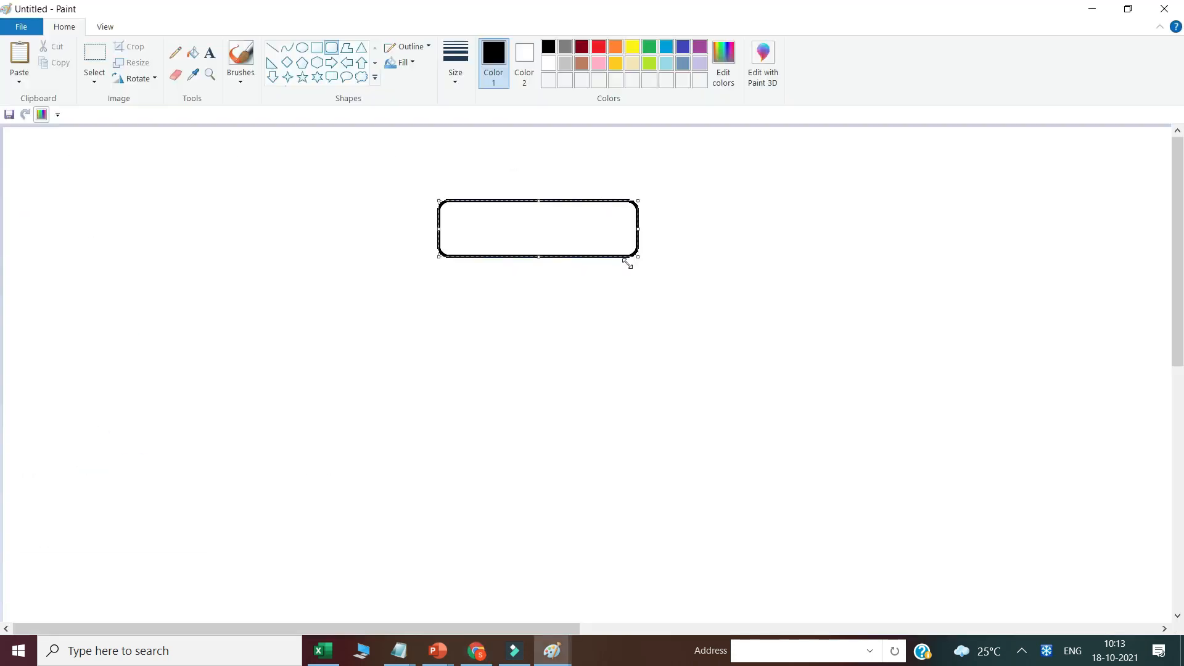
In Paint, undo the flat rounded rectangle and draw a taller one near the middle of the canvas.
key(ctrl+z)
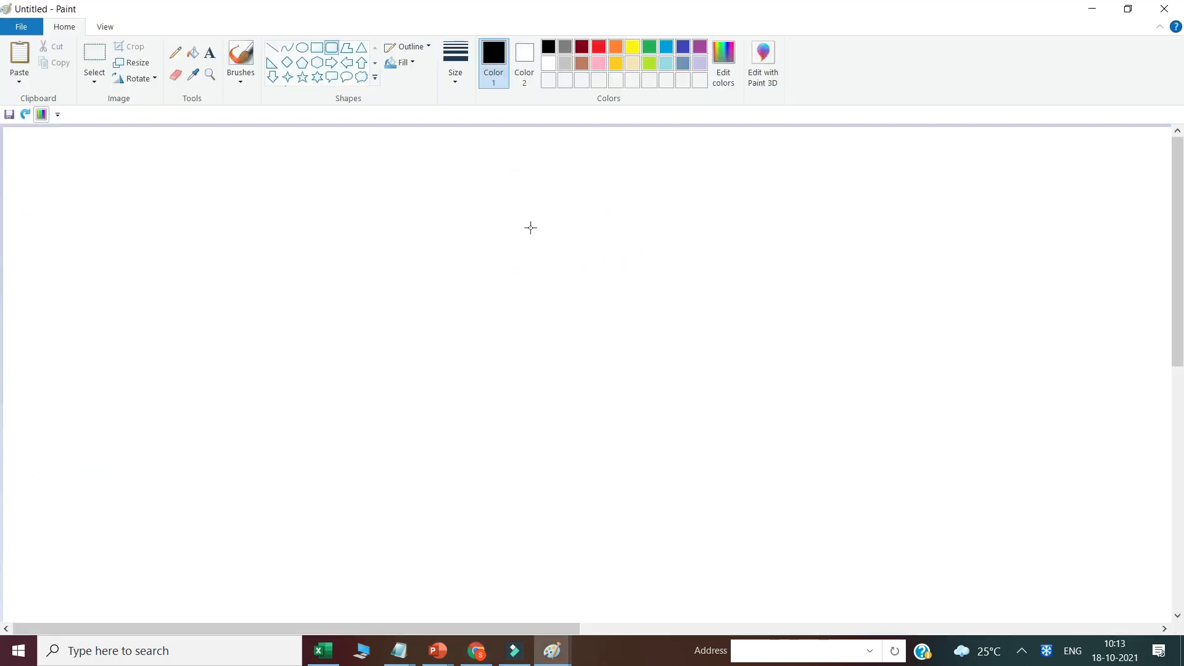
drag(457, 196, 667, 444)
drag(590, 390, 650, 408)
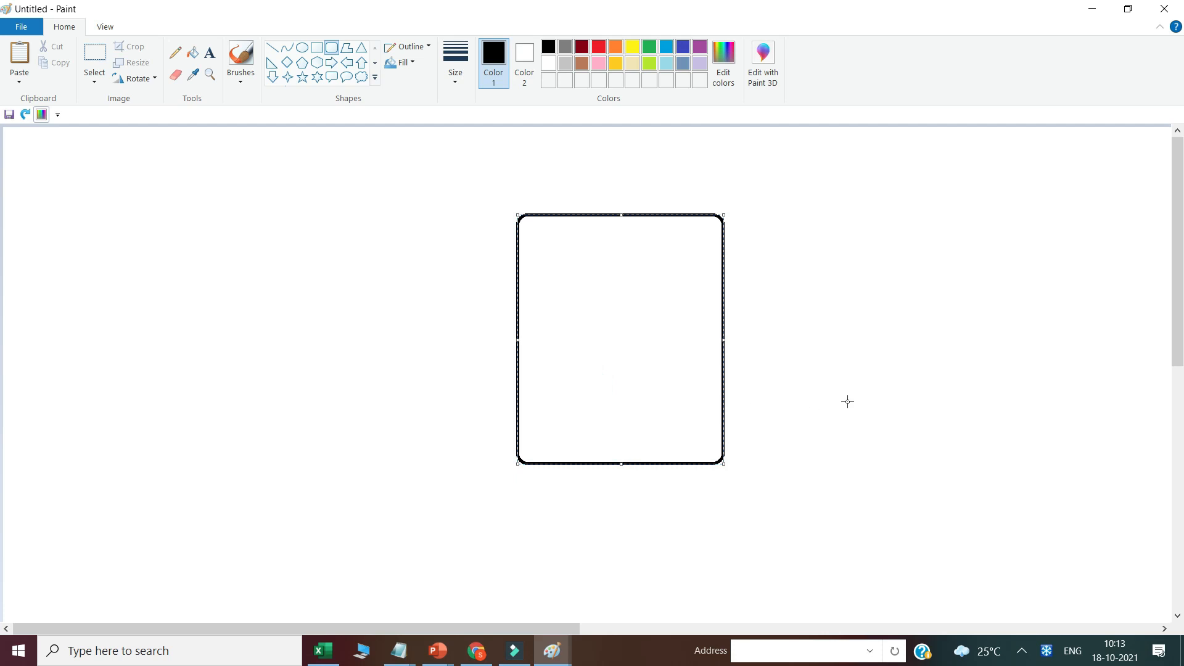
click(443, 432)
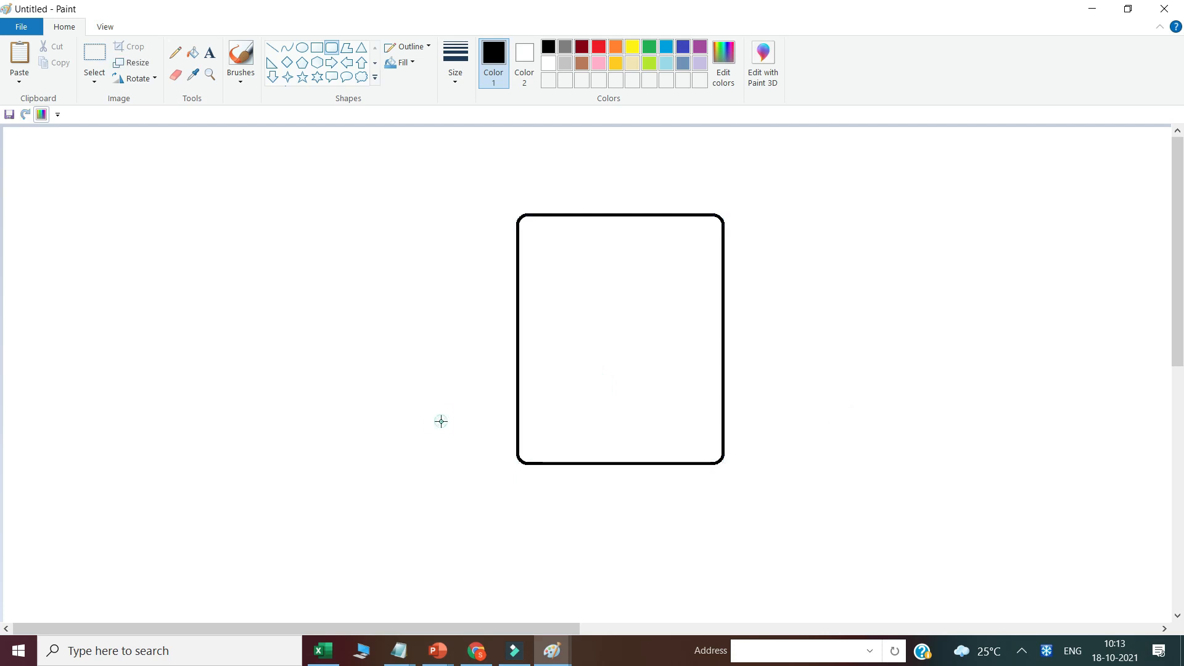
Add the label "Storage" inside the rounded rectangle near its lower edge.
click(210, 53)
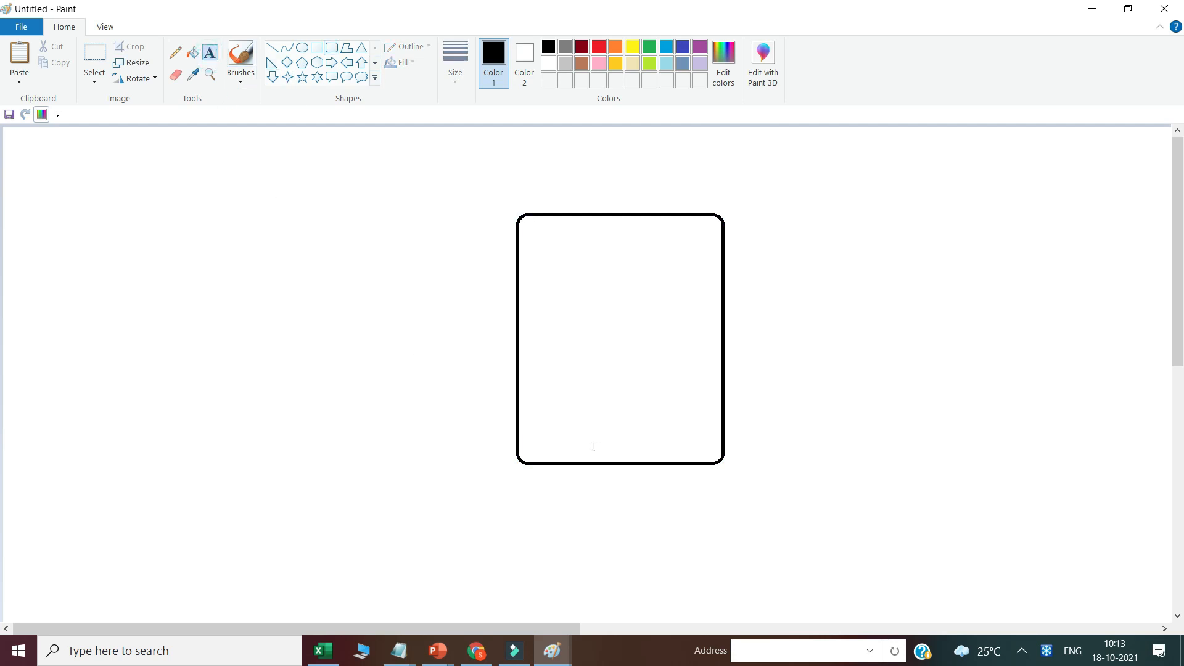
click(590, 441)
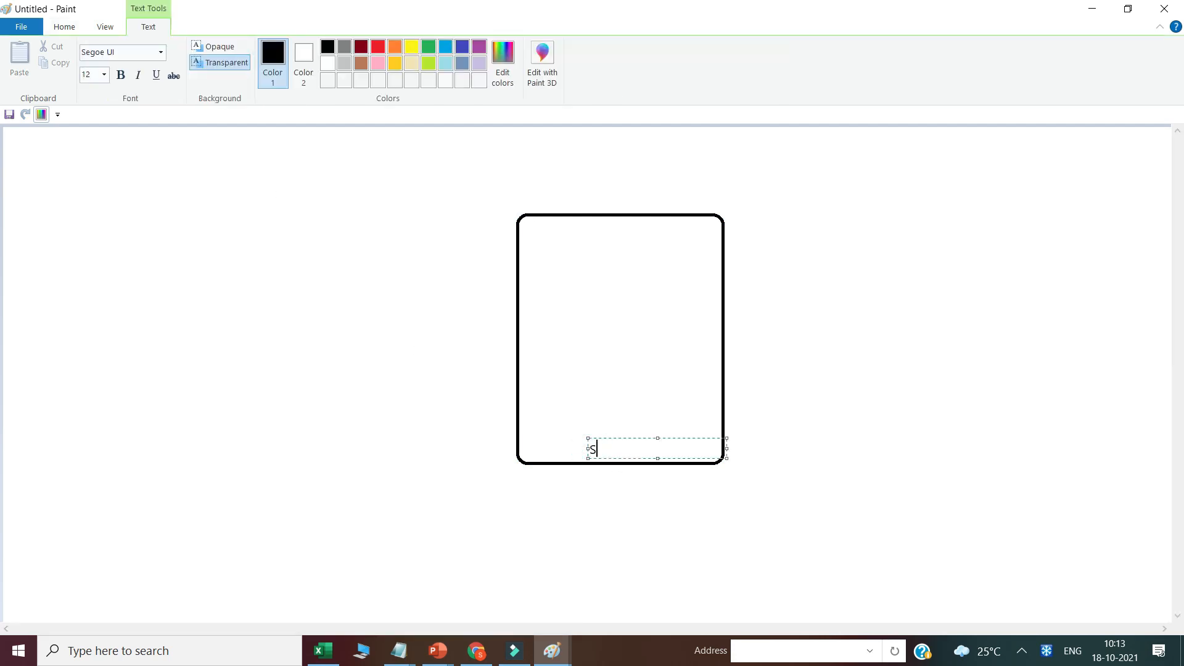
text(Storage)
click(381, 314)
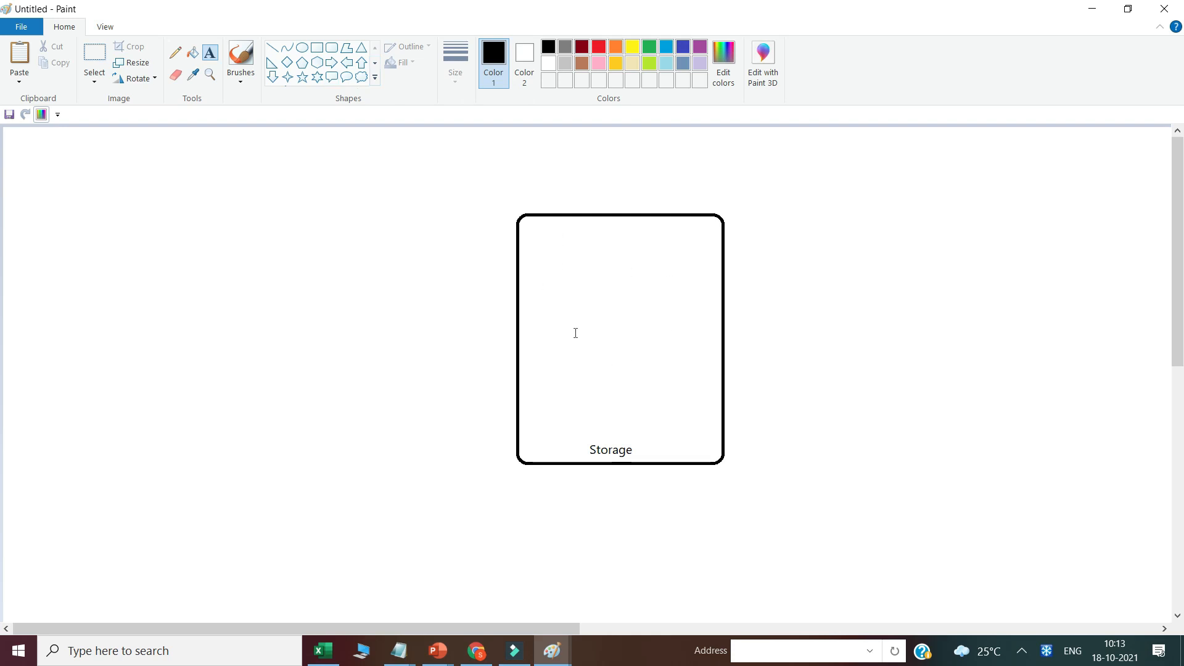
Draw a right-pointing block arrow toward the Storage box and a left-pointing block arrow below it.
click(331, 63)
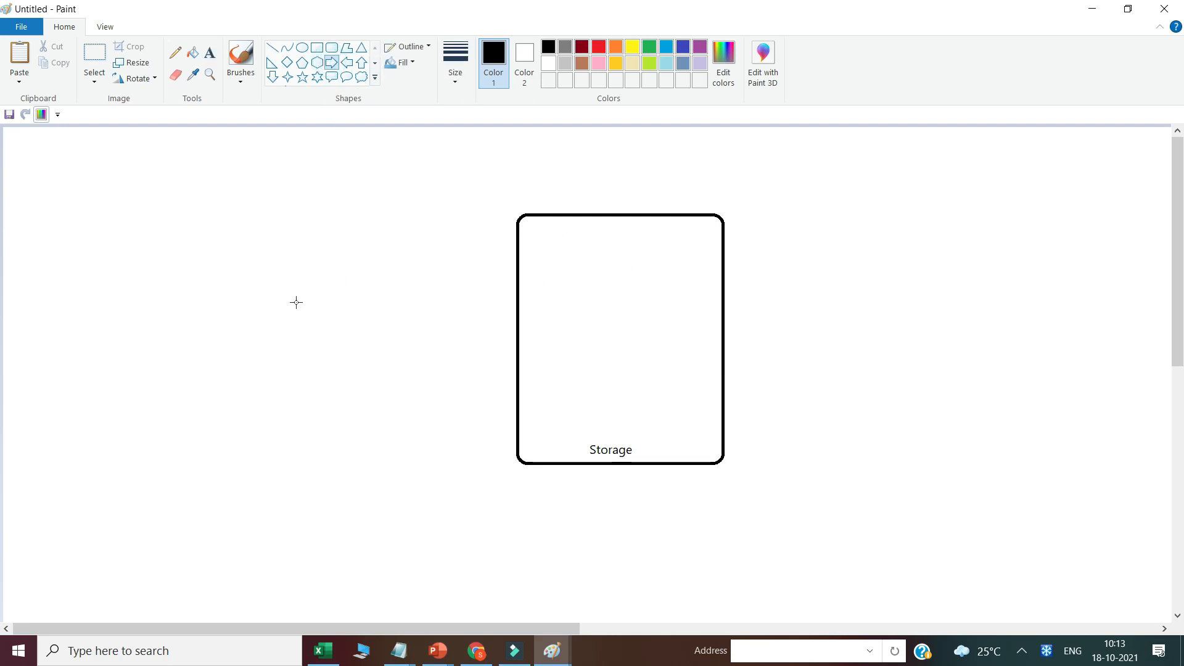
drag(236, 254, 503, 304)
click(434, 377)
click(346, 63)
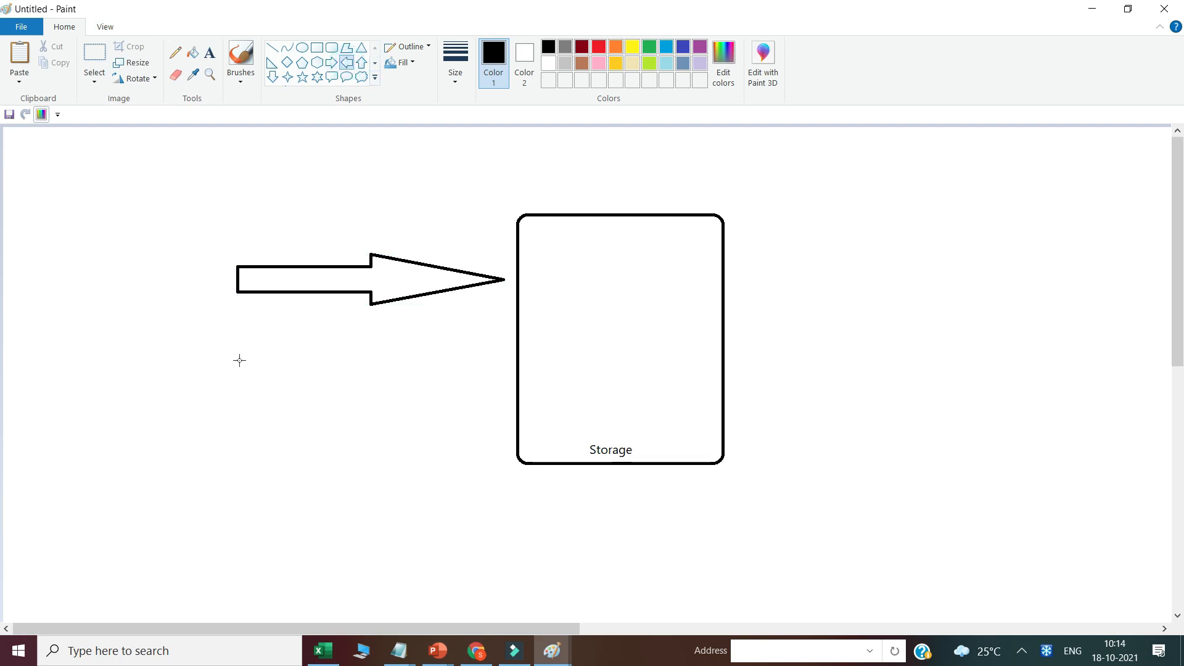
drag(239, 355, 494, 416)
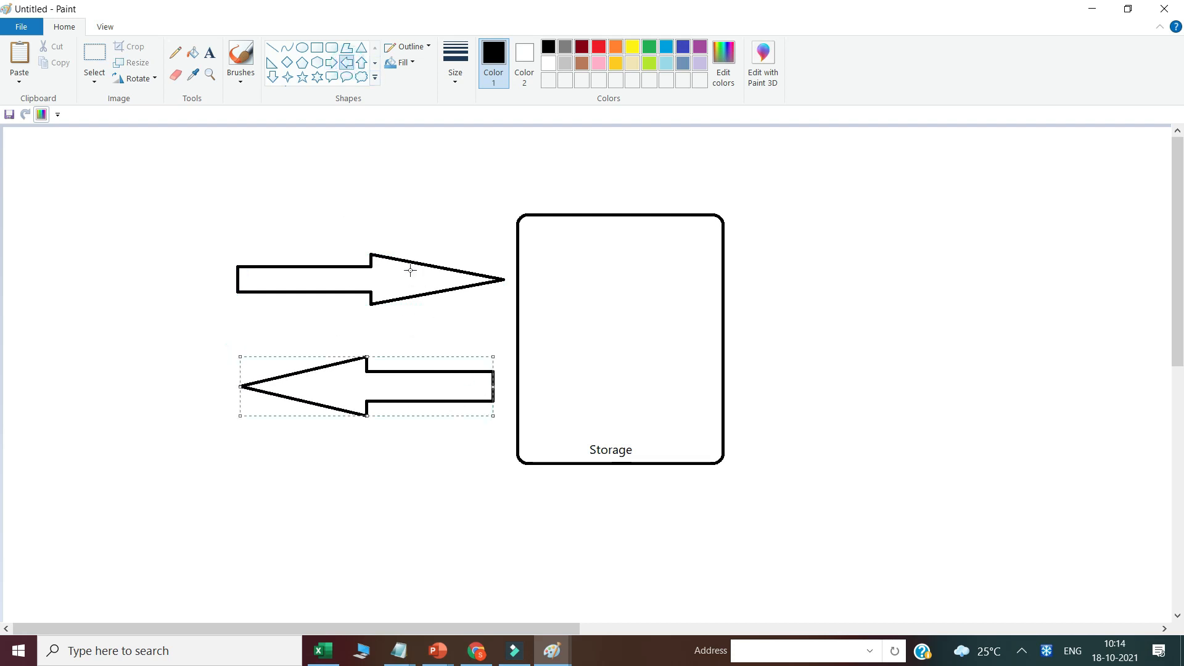
Add the text "Storage + Database Operations (Request Unit) (CPU, RAM & IOPS)" above the arrows.
click(211, 54)
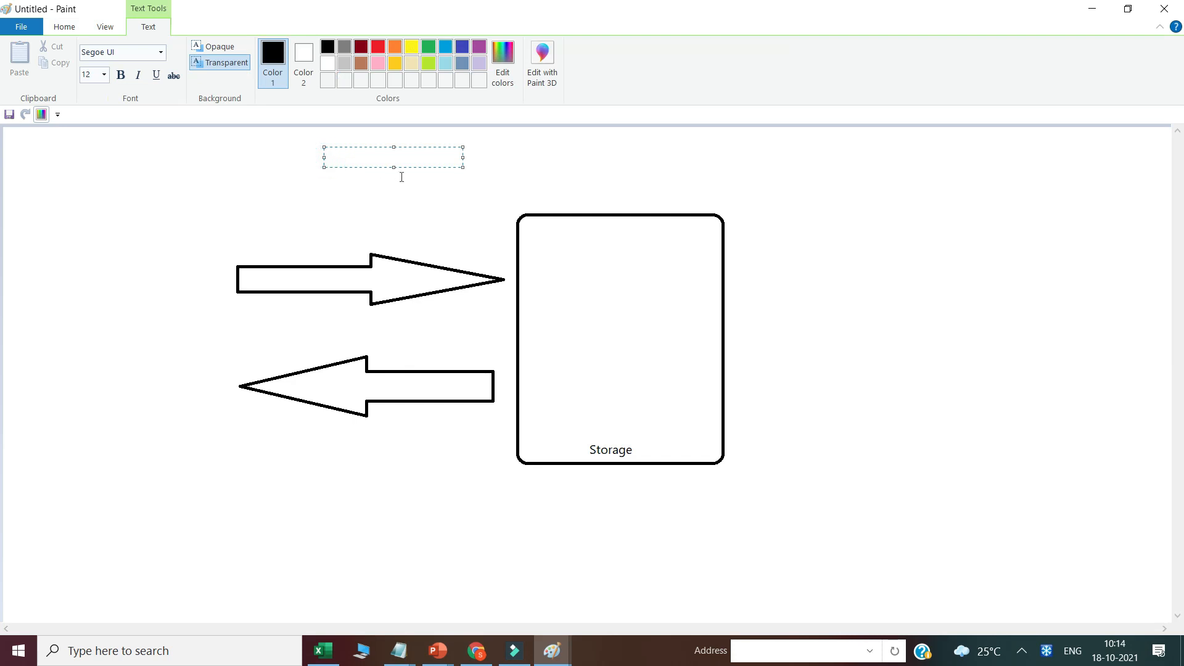
text(Storage + Database Operations ()
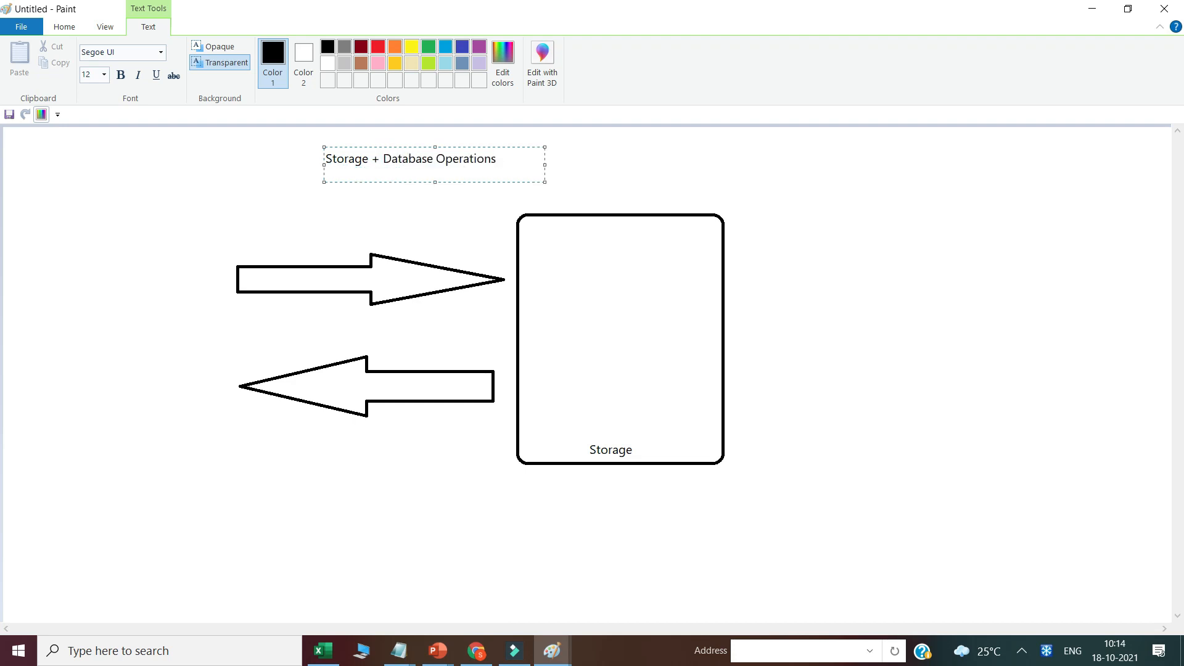
text(Request Unit))
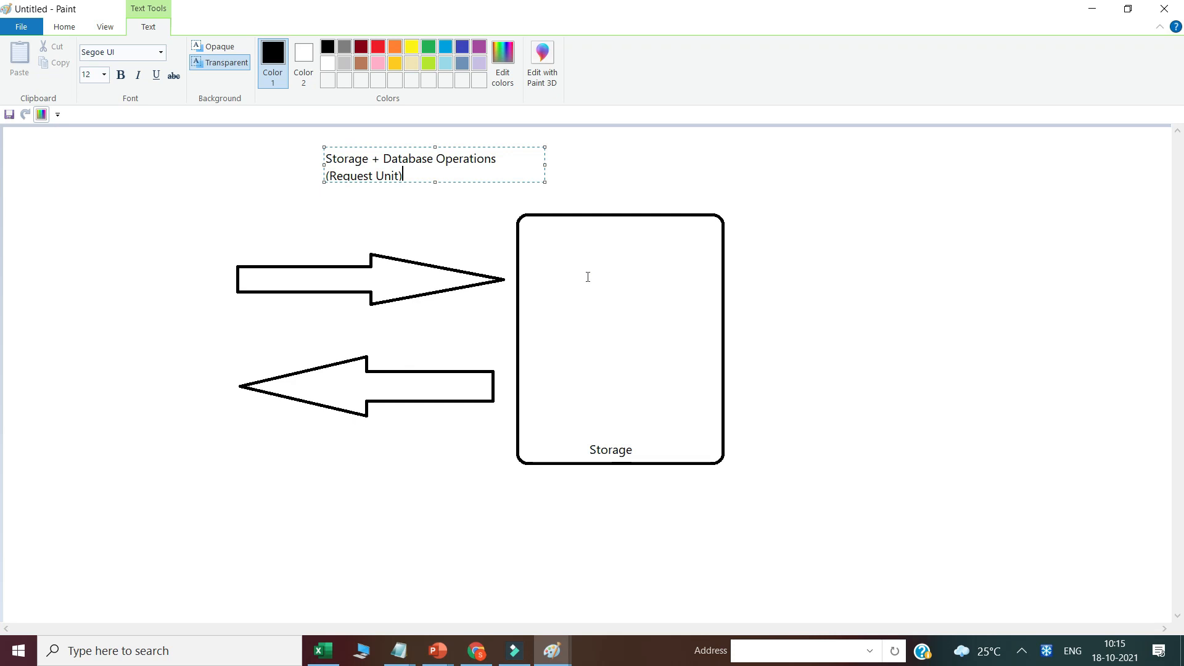
text(()
text(CPU, RAM & IOPS))
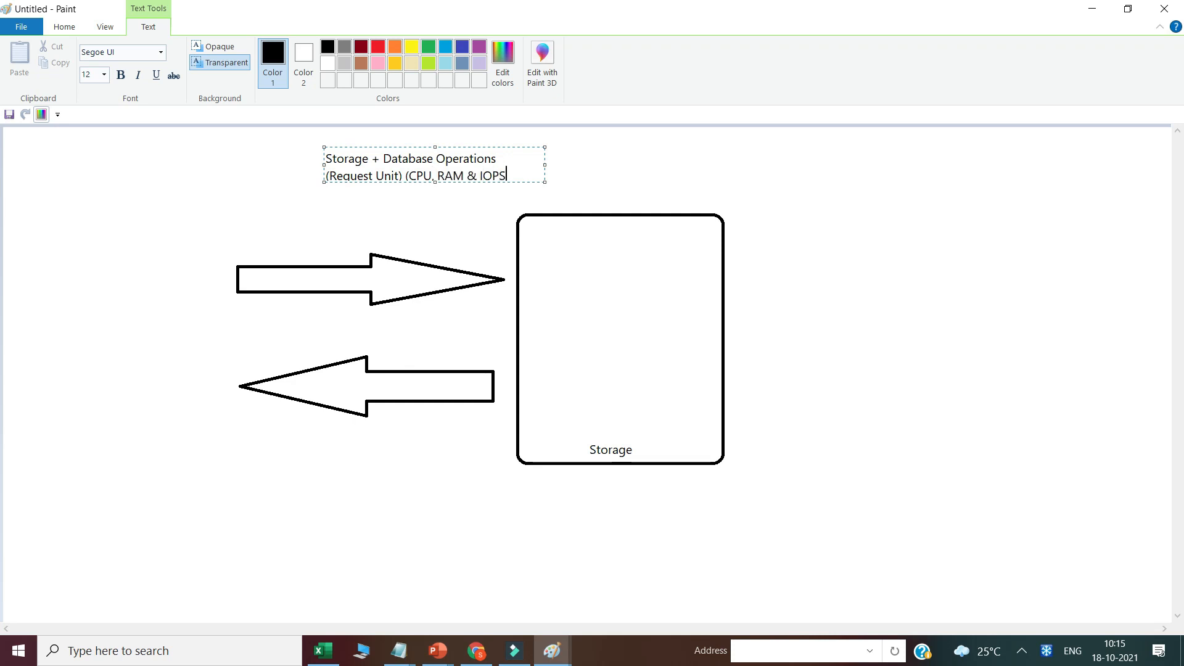
click(1013, 416)
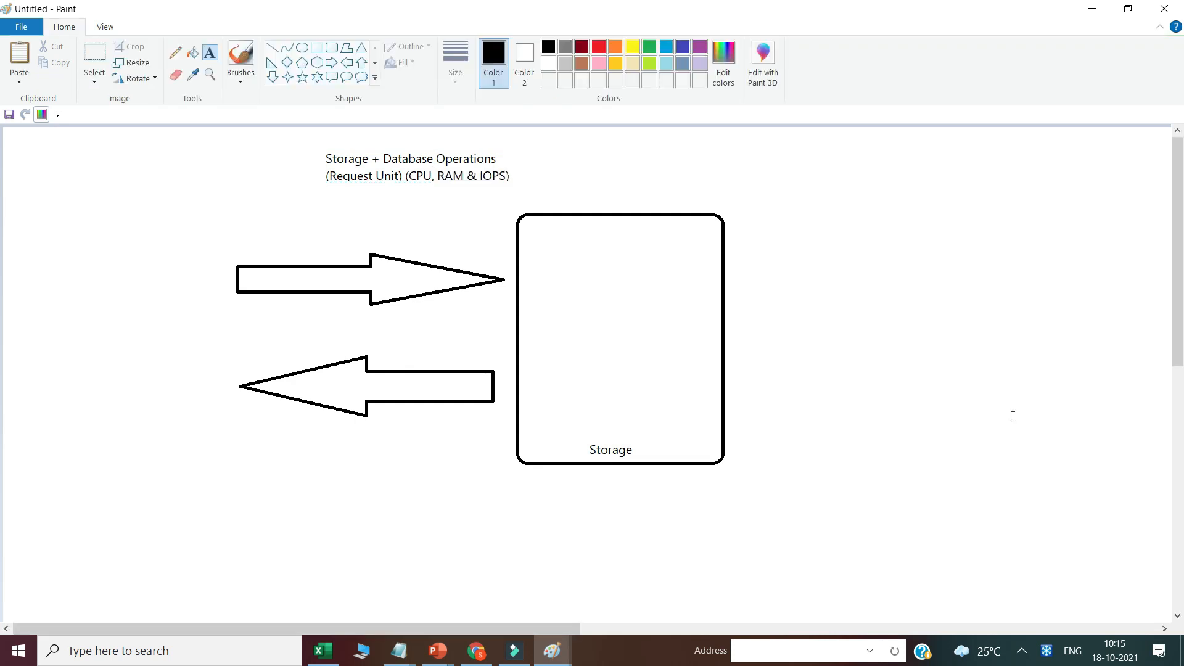
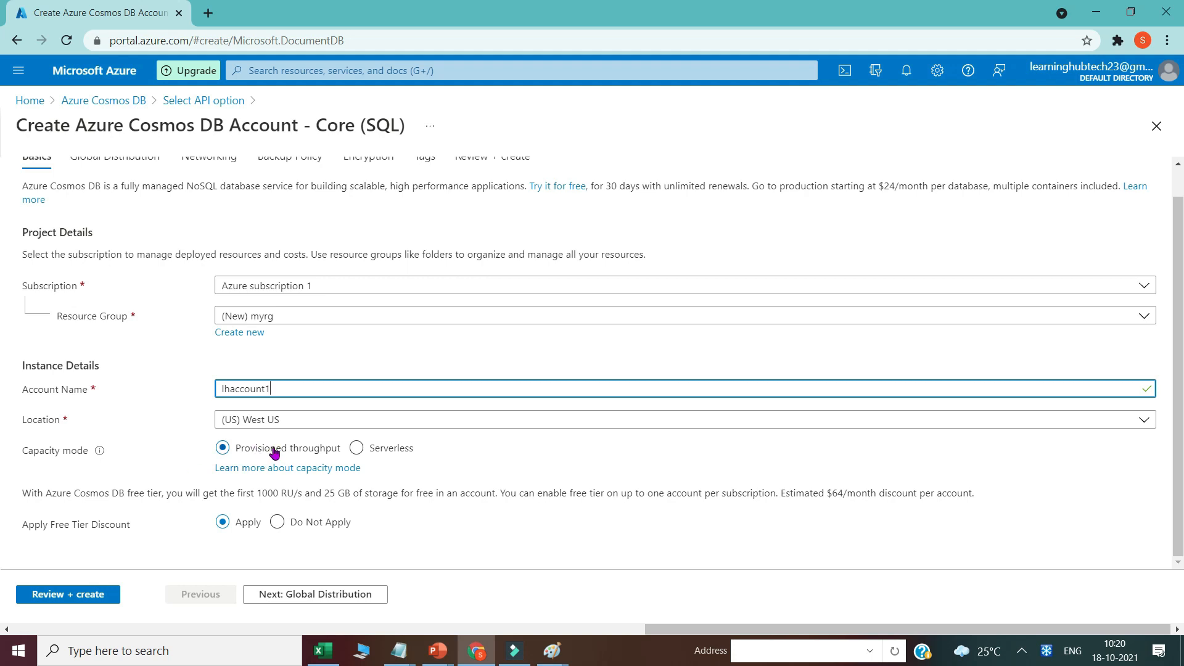
In the Azure portal, set the new Cosmos DB account's capacity mode to Serverless.
click(356, 450)
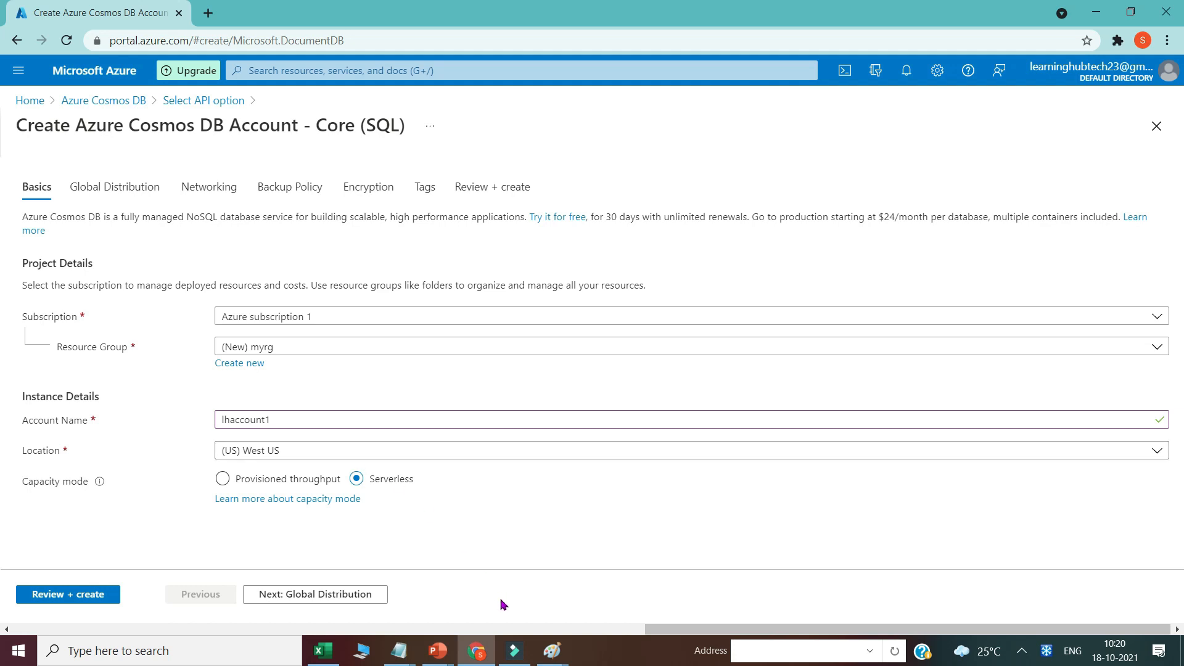
Switch to Paint to review the sketch of the Storage box and its request unit text.
mouse_move(552, 651)
click(658, 601)
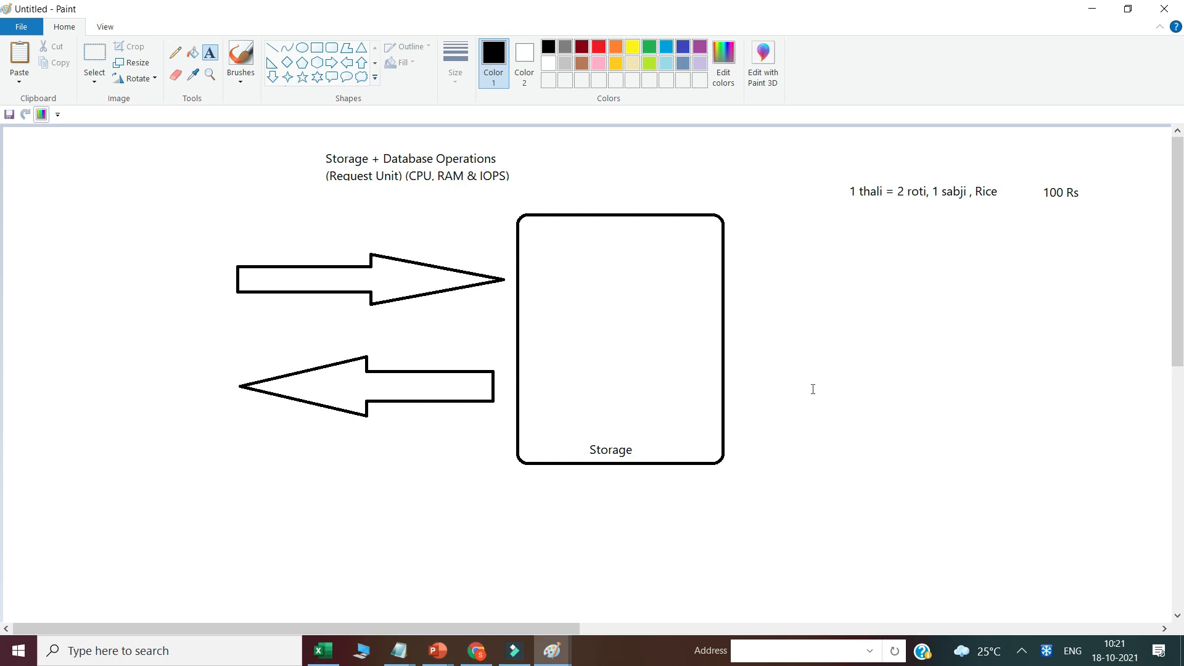
key(alt+Tab)
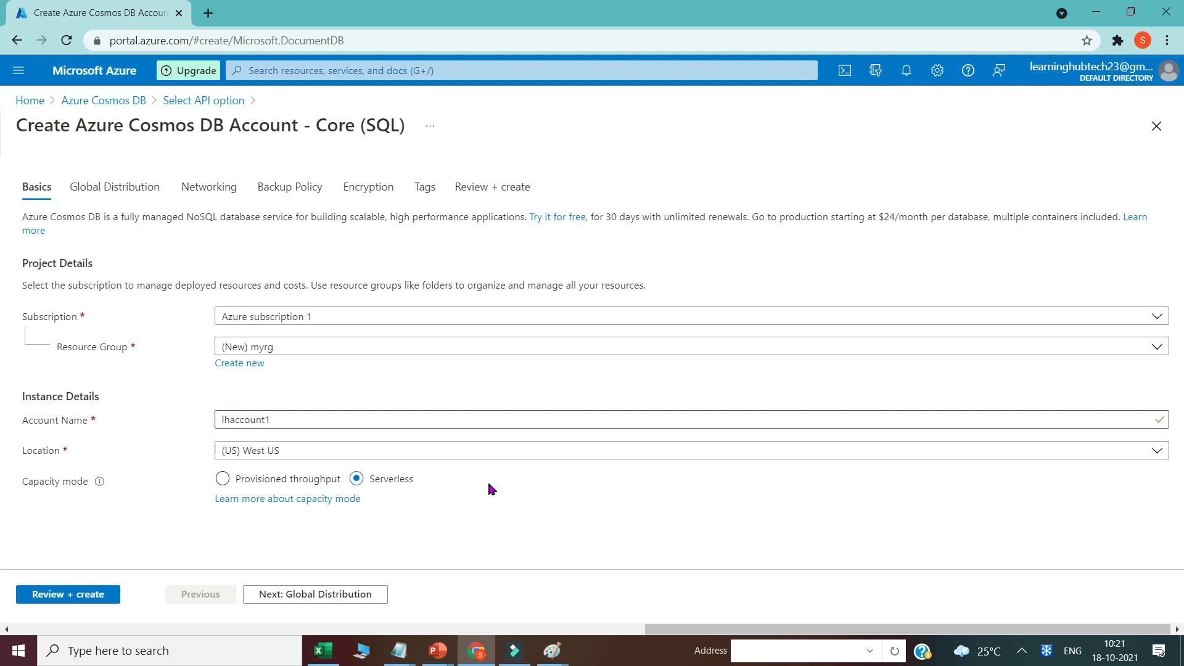
In the Azure portal, set the capacity mode to Provisioned throughput with the free tier discount applied, and continue to the Global Distribution settings.
click(224, 487)
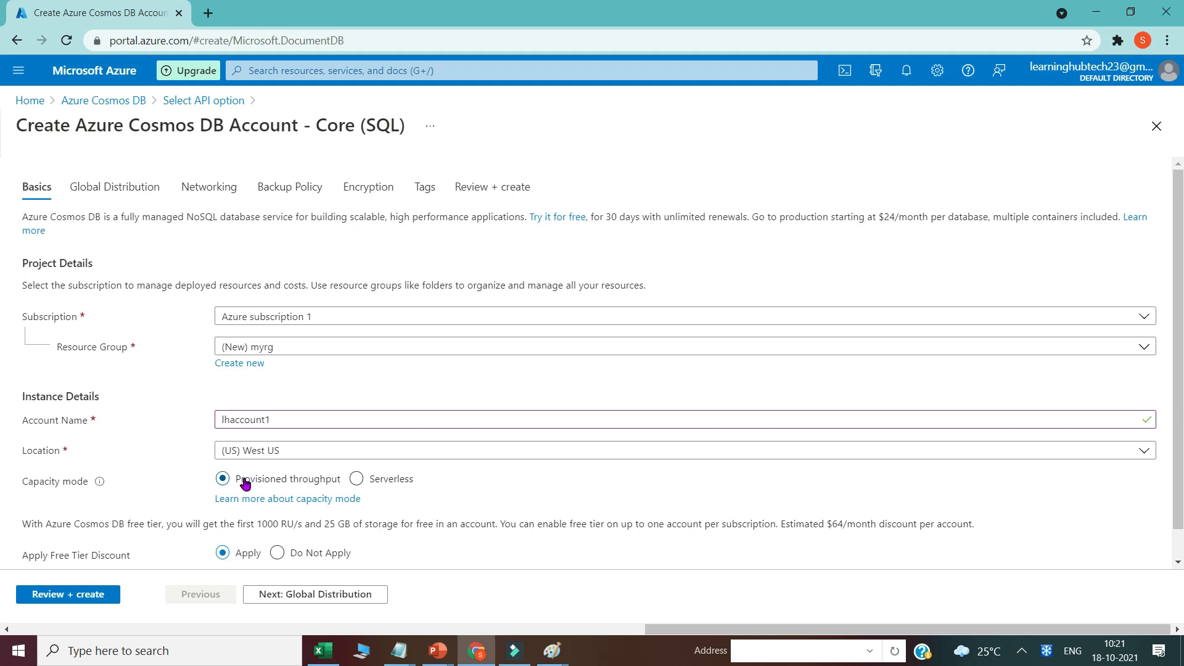
scroll(246, 484, down, 1)
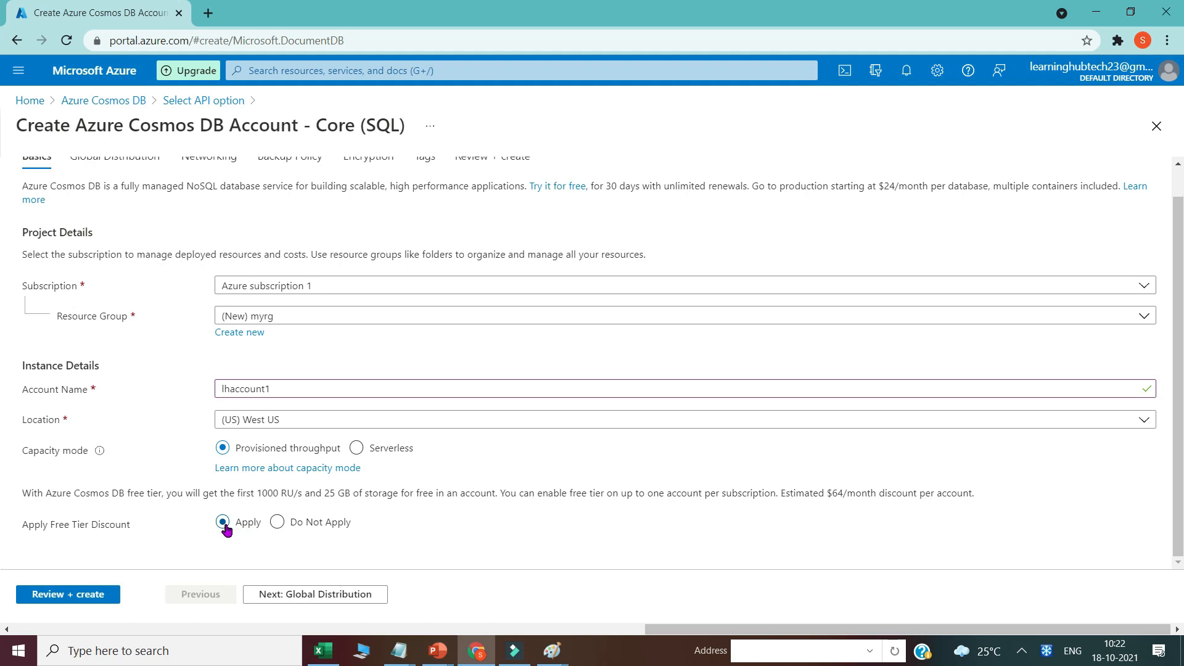
click(278, 523)
click(222, 524)
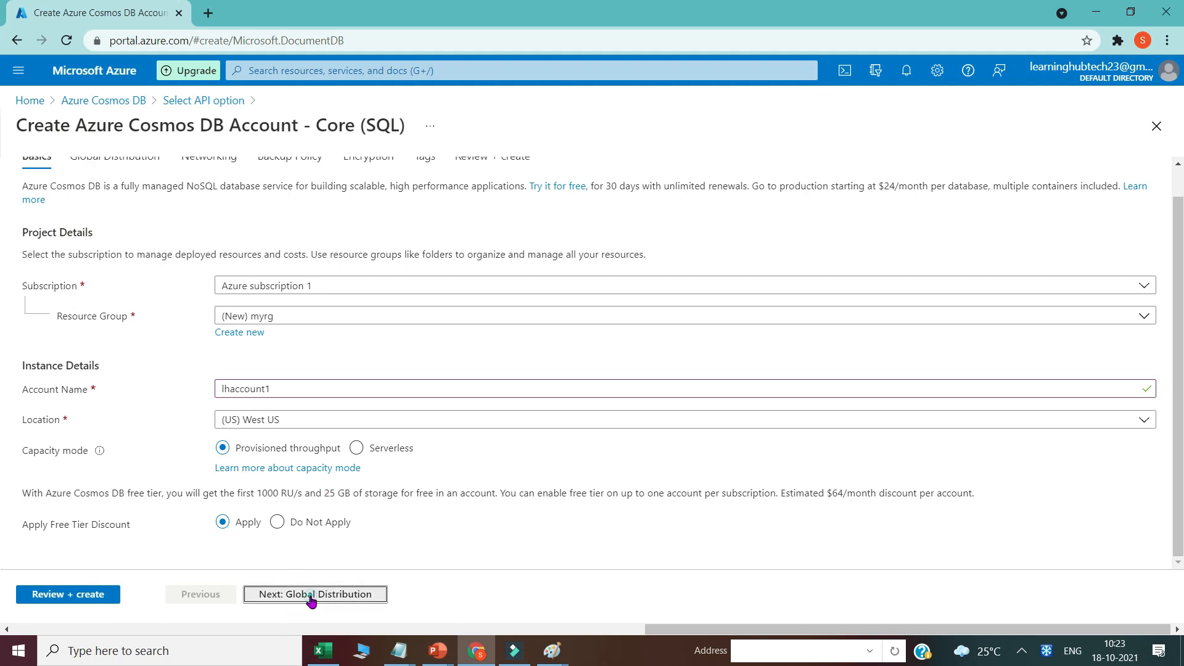
click(311, 596)
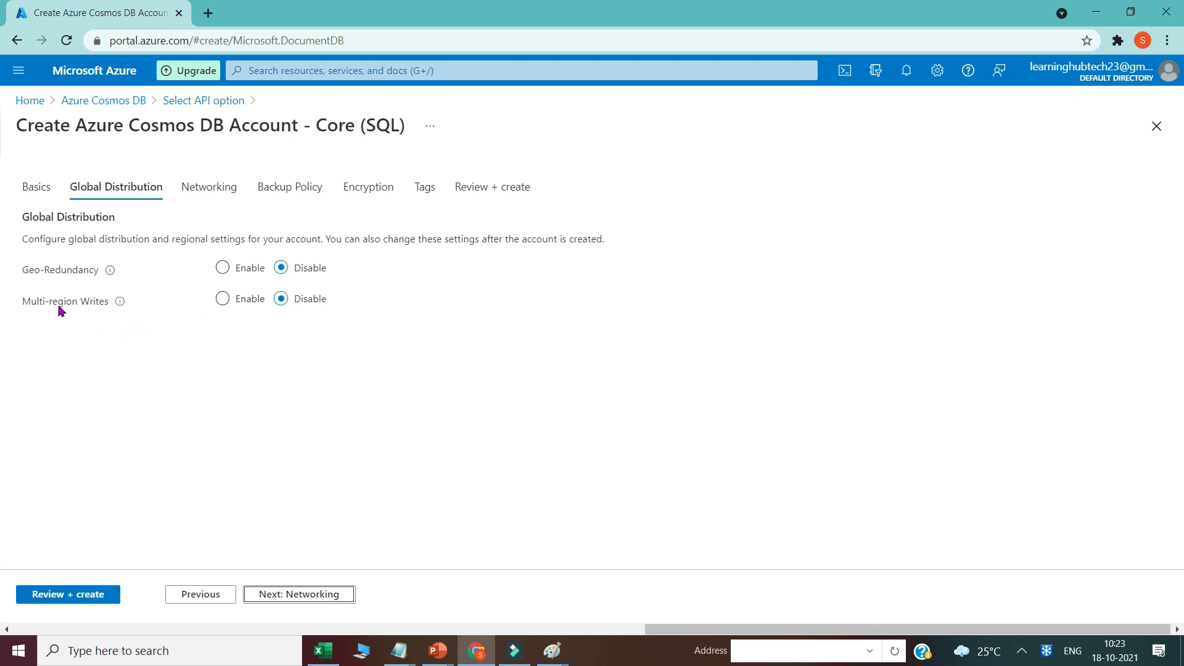
In Paint, draw a dark red rounded rectangle on the blank canvas and label it "West US" above its upper edge.
key(alt+Tab)
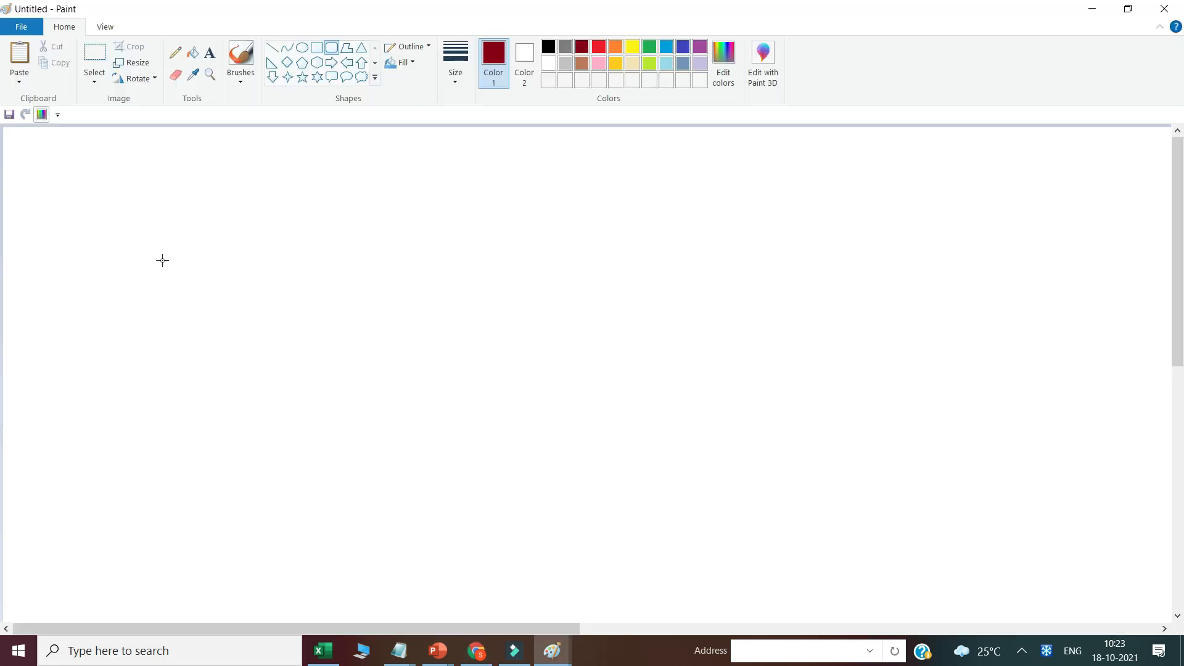
drag(169, 247, 339, 428)
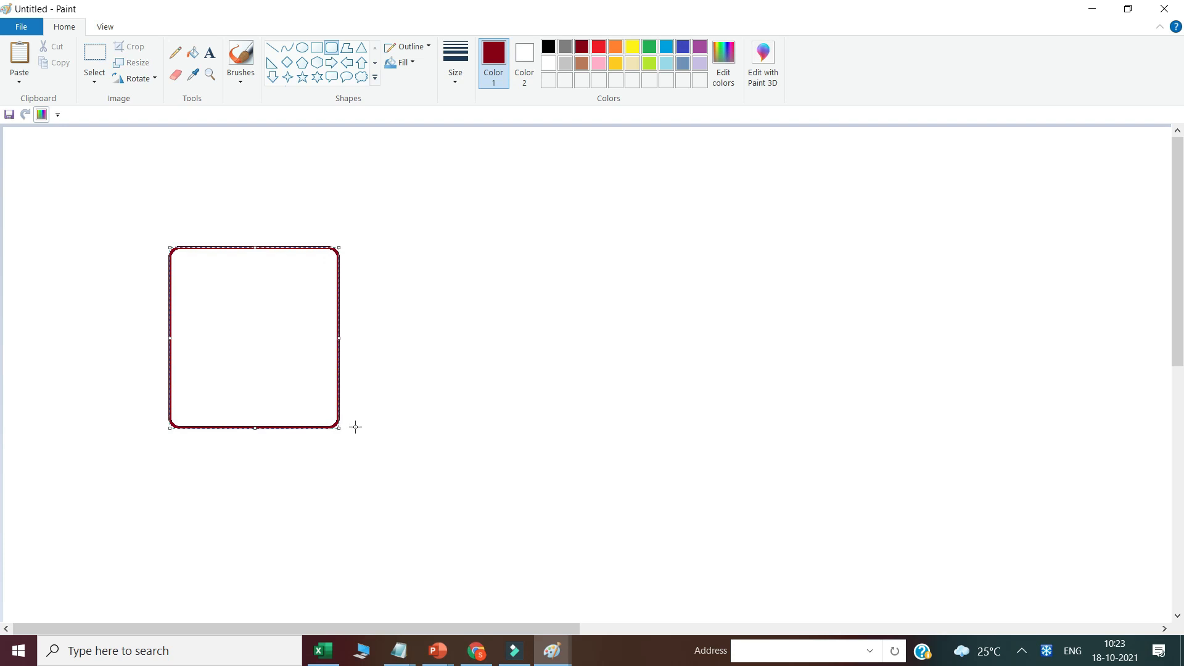
click(210, 53)
click(178, 229)
text(West US)
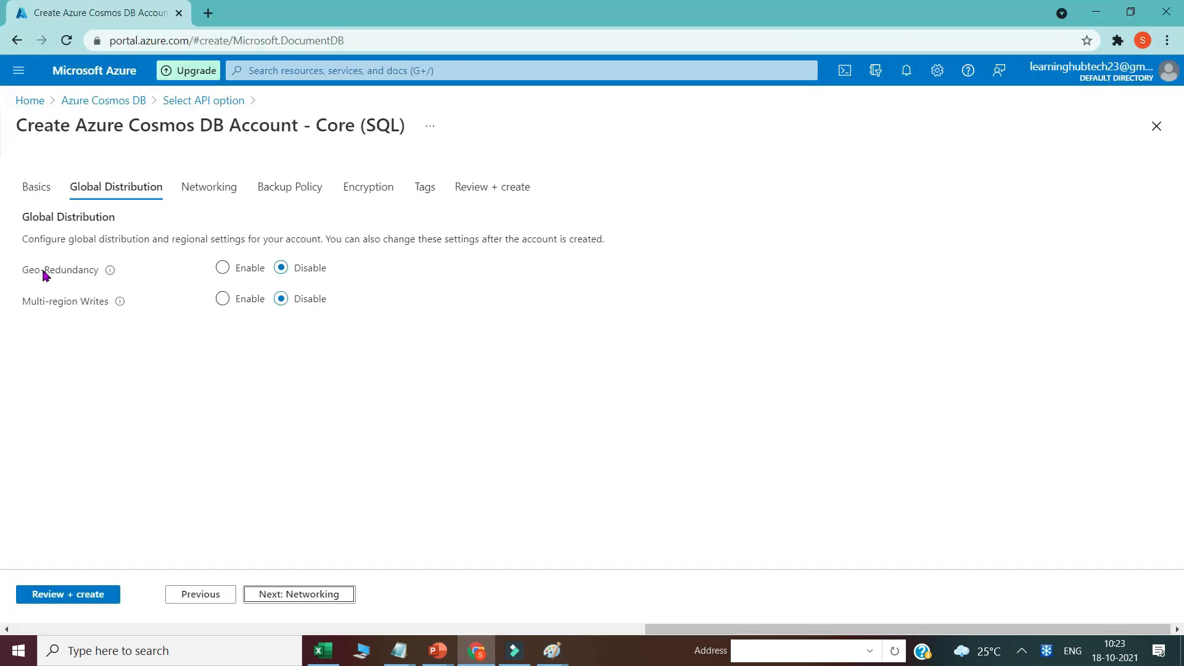
In the Azure portal, enable Geo-Redundancy for the new Cosmos DB account.
click(223, 267)
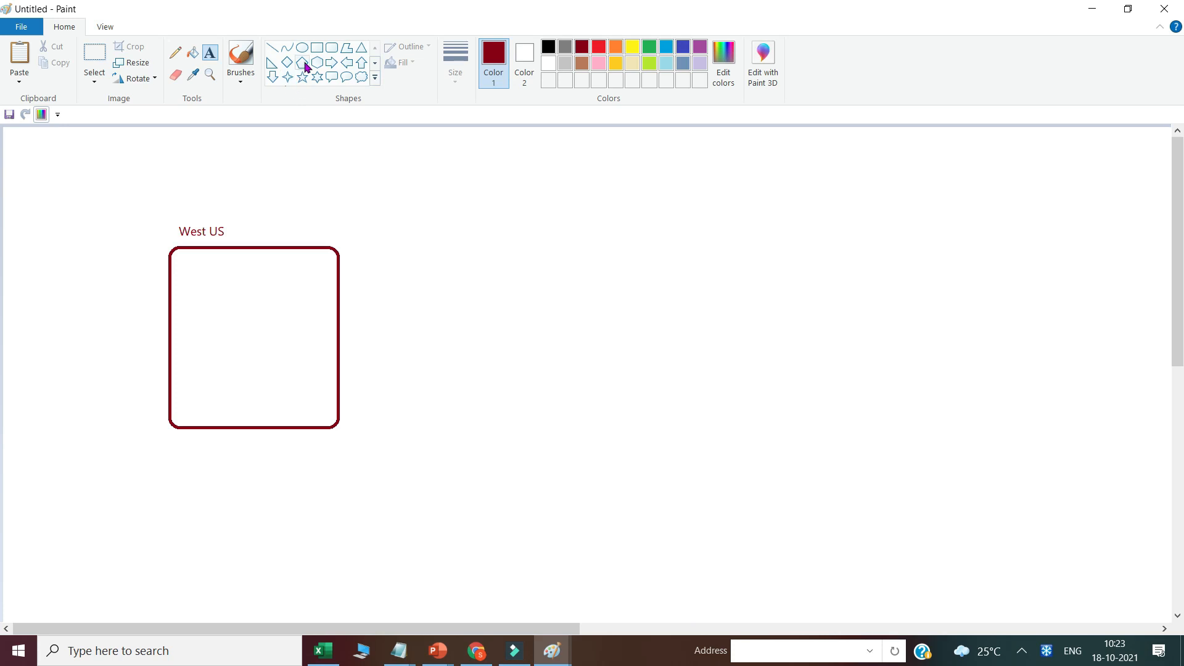
In Paint, draw a second dark red rounded rectangle to the right of the West US box and label it "East US".
click(317, 48)
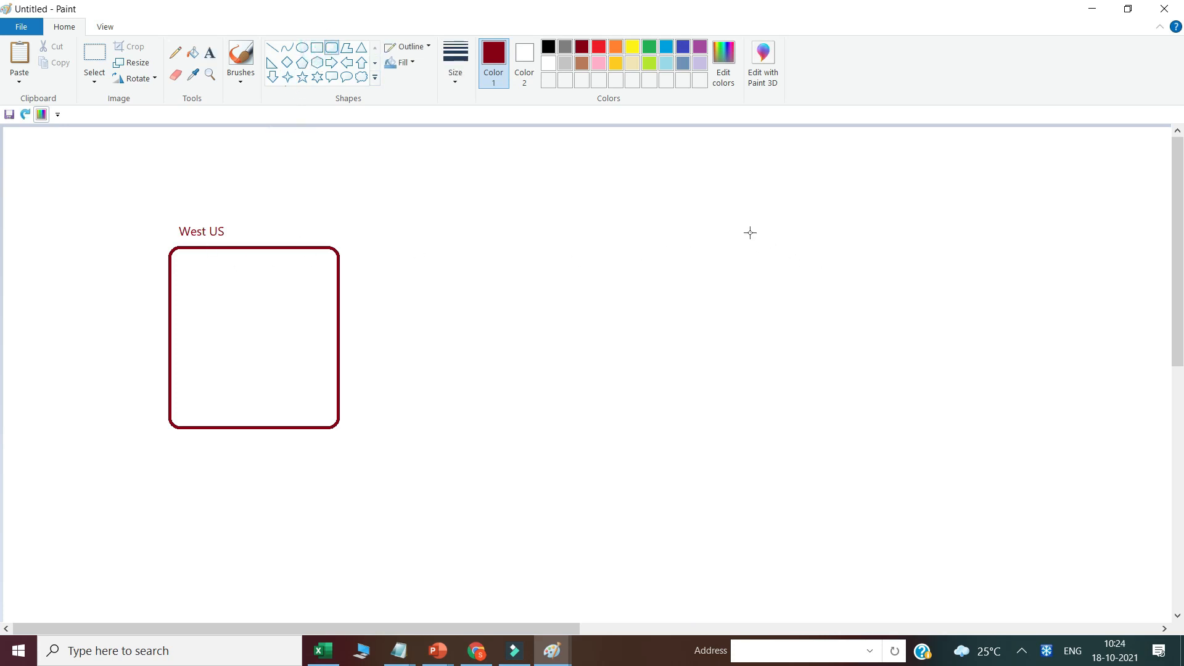
drag(750, 233, 860, 390)
click(983, 394)
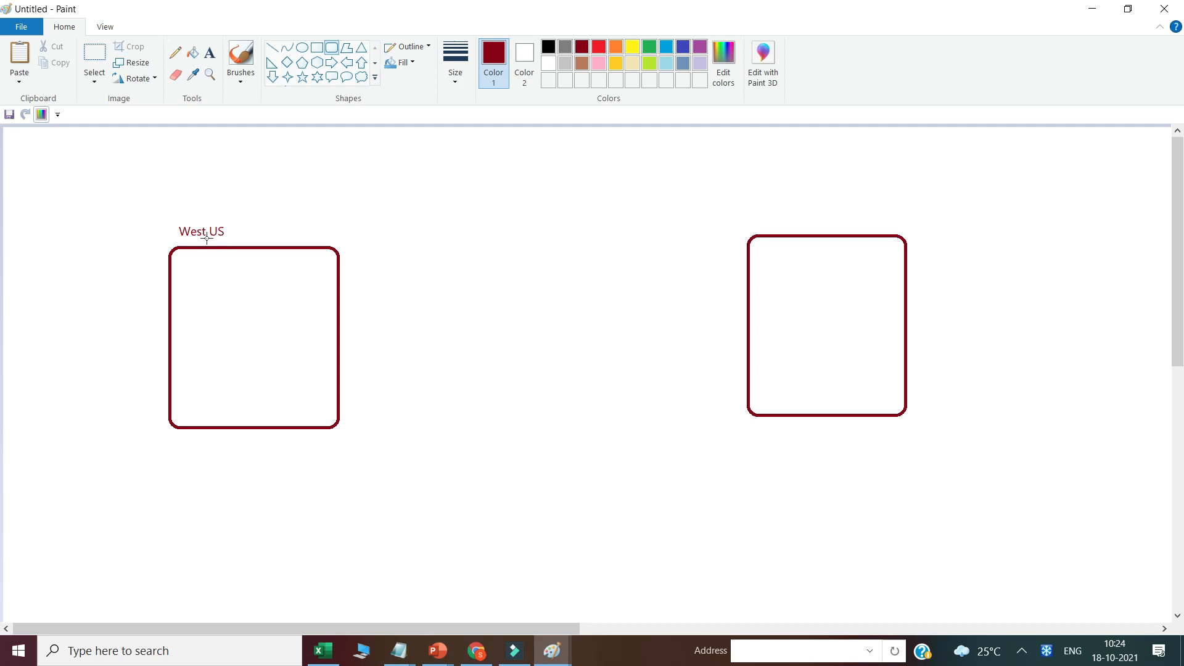
key(alt+Tab)
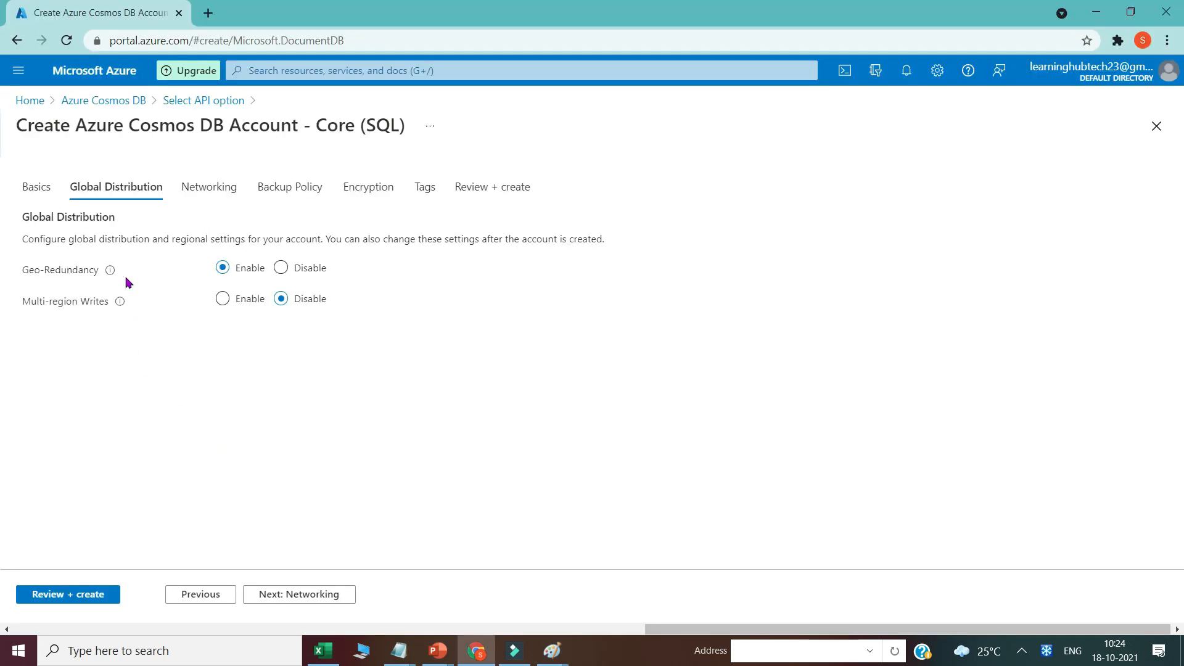
mouse_move(108, 271)
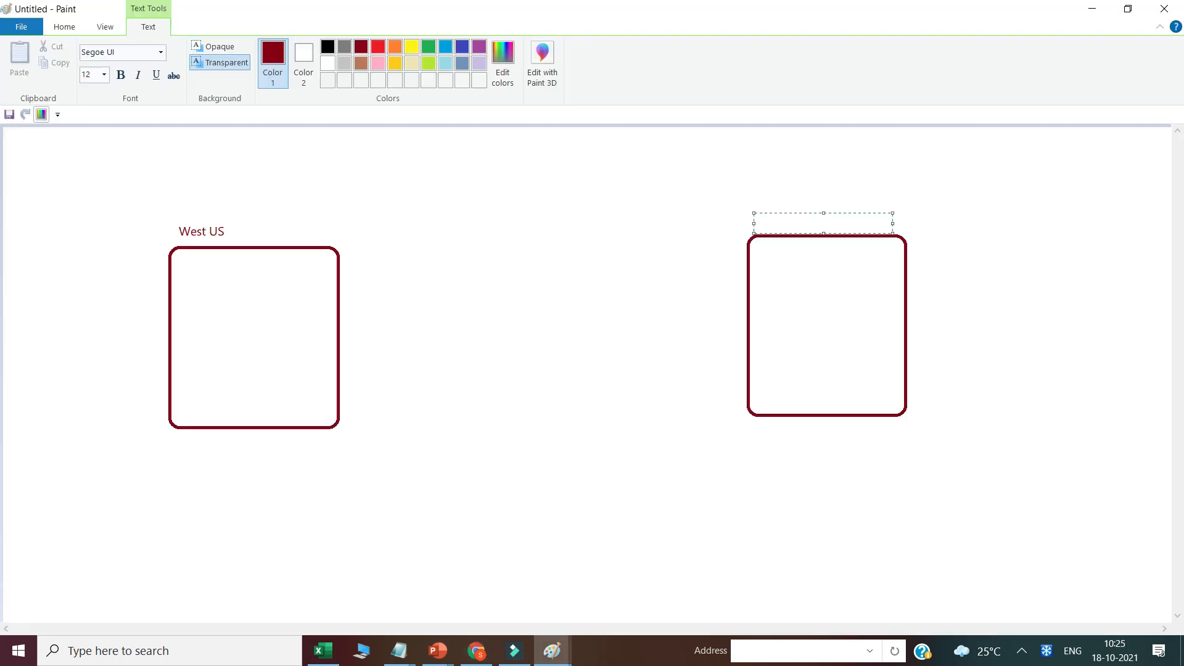
text(EA)
text(st US)
click(688, 283)
Connect the West US and East US boxes with a straight line.
click(275, 50)
drag(338, 321, 749, 315)
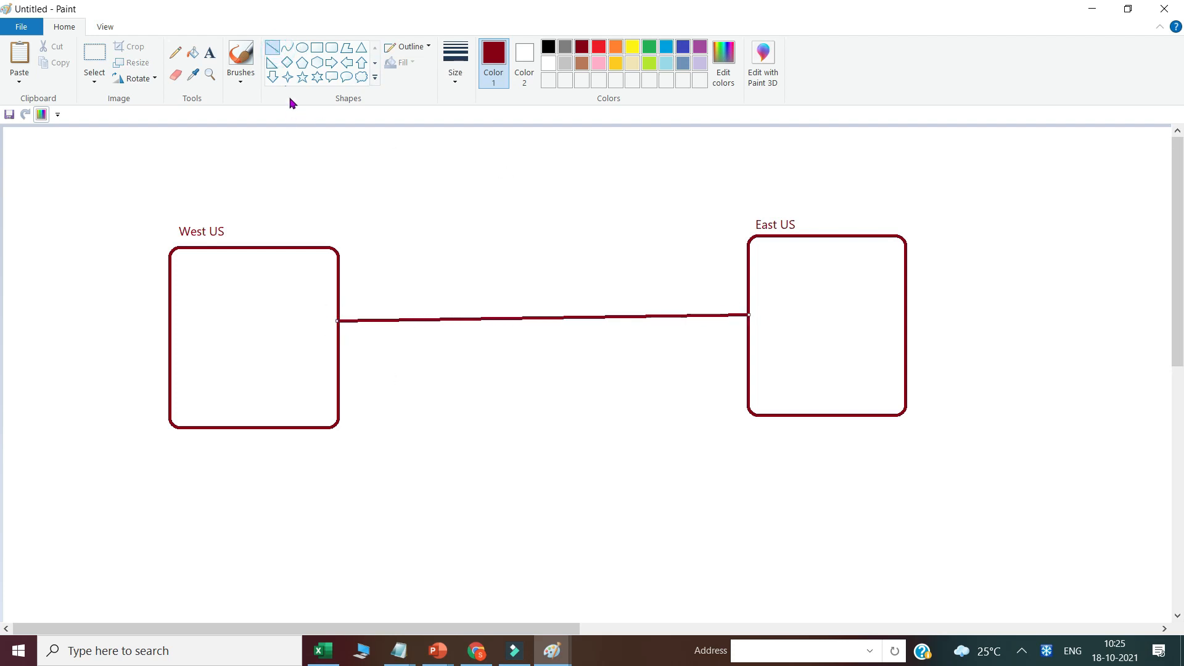
Add the text "Read + Write" inside the West US box and "Read" inside the East US box.
click(209, 55)
click(203, 312)
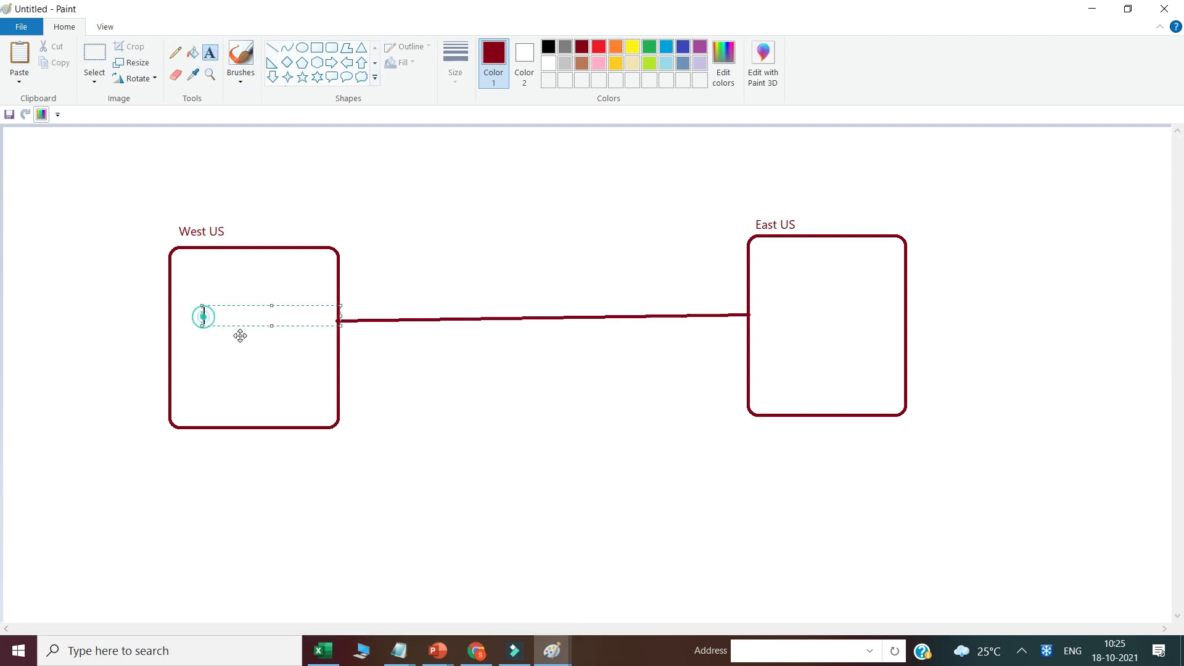
text(Read + Write)
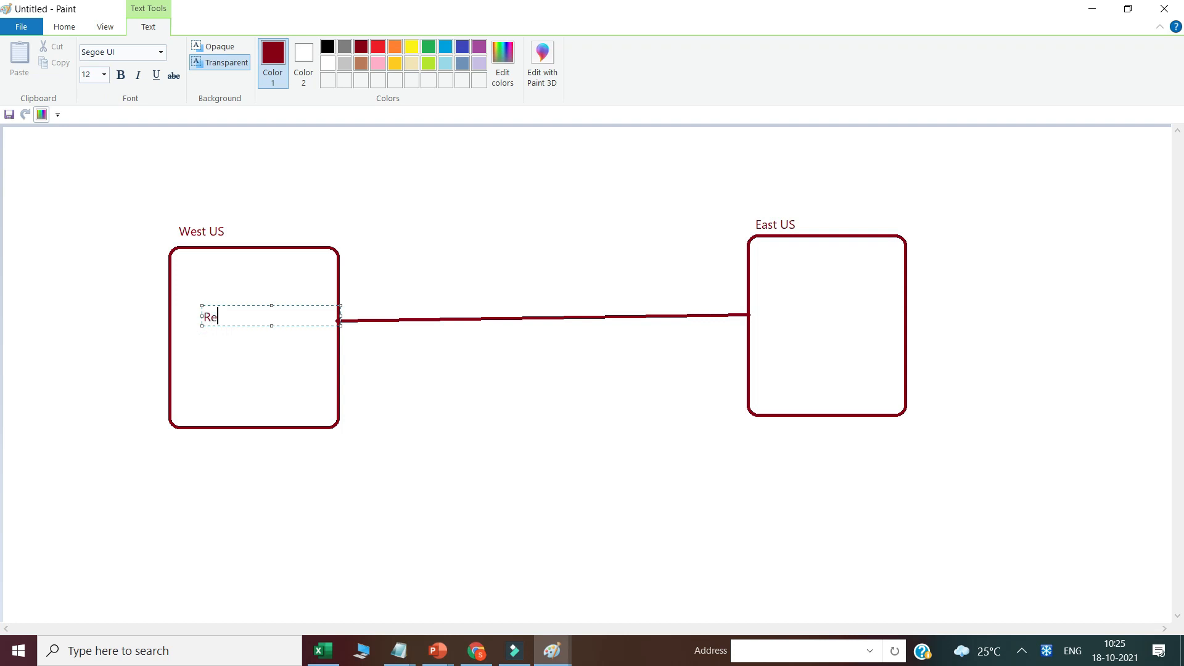
click(524, 449)
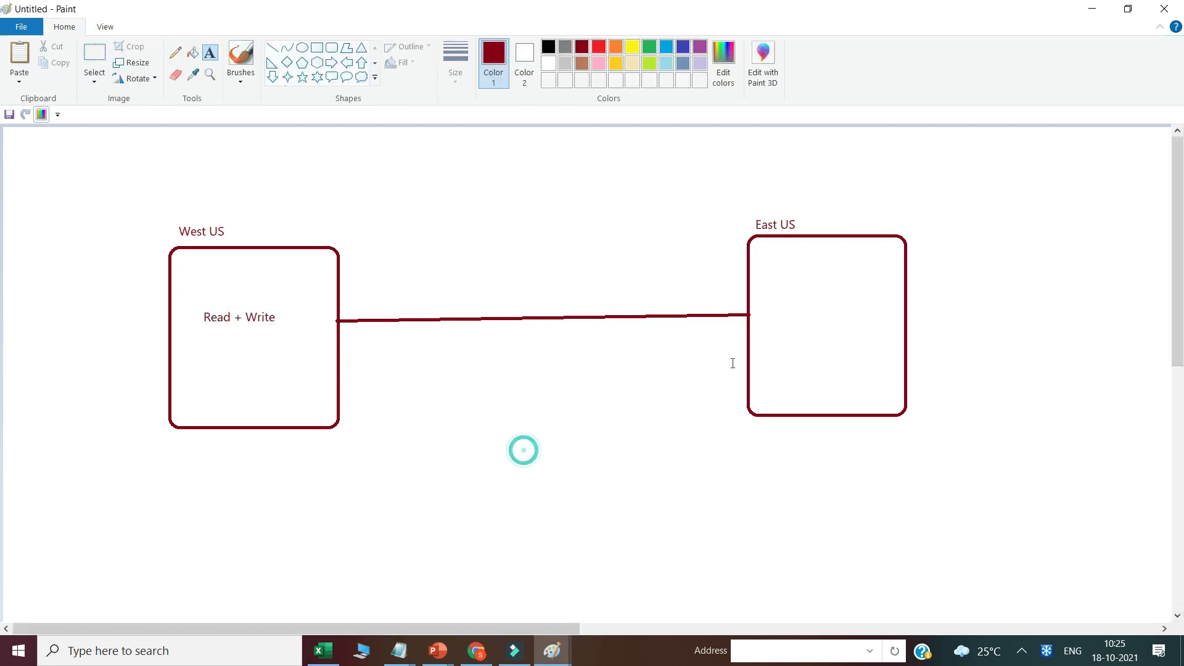
click(790, 310)
text(Read)
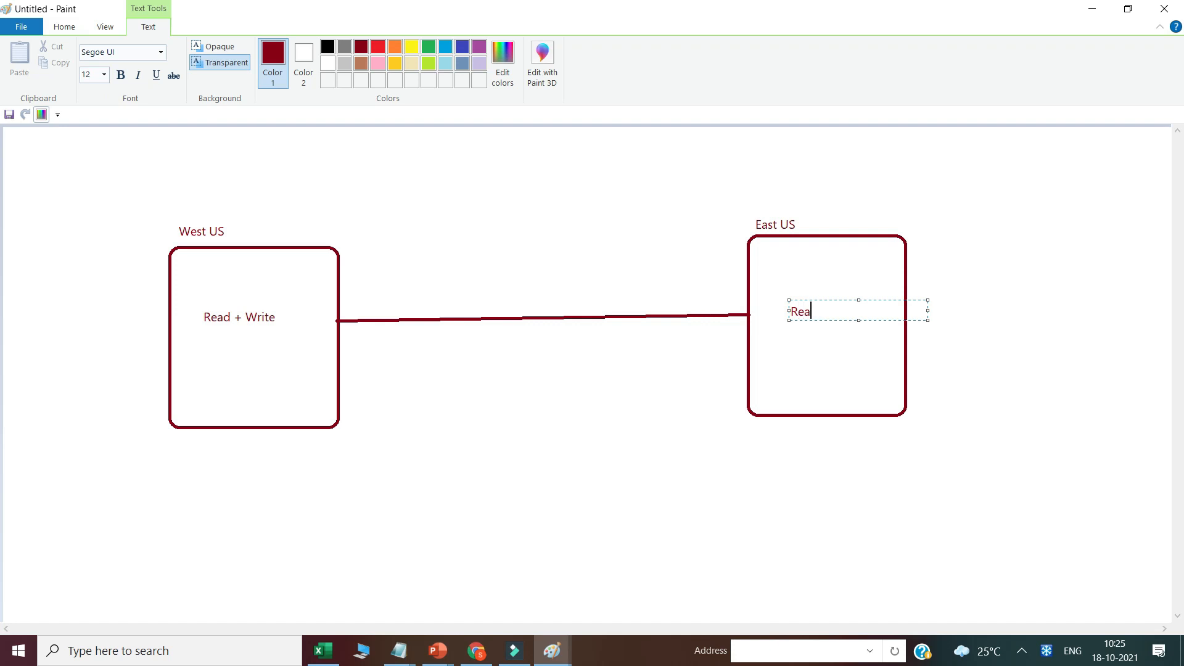
click(800, 592)
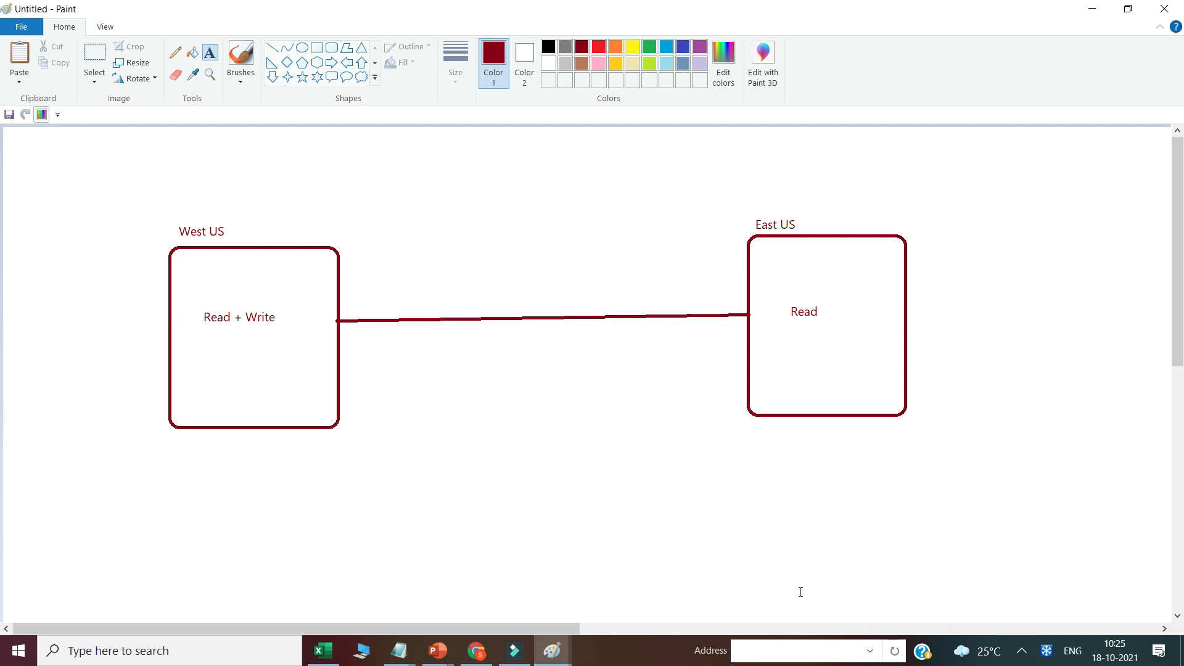
In the Azure portal, enable Multi-region Writes for the new Cosmos DB account.
click(477, 659)
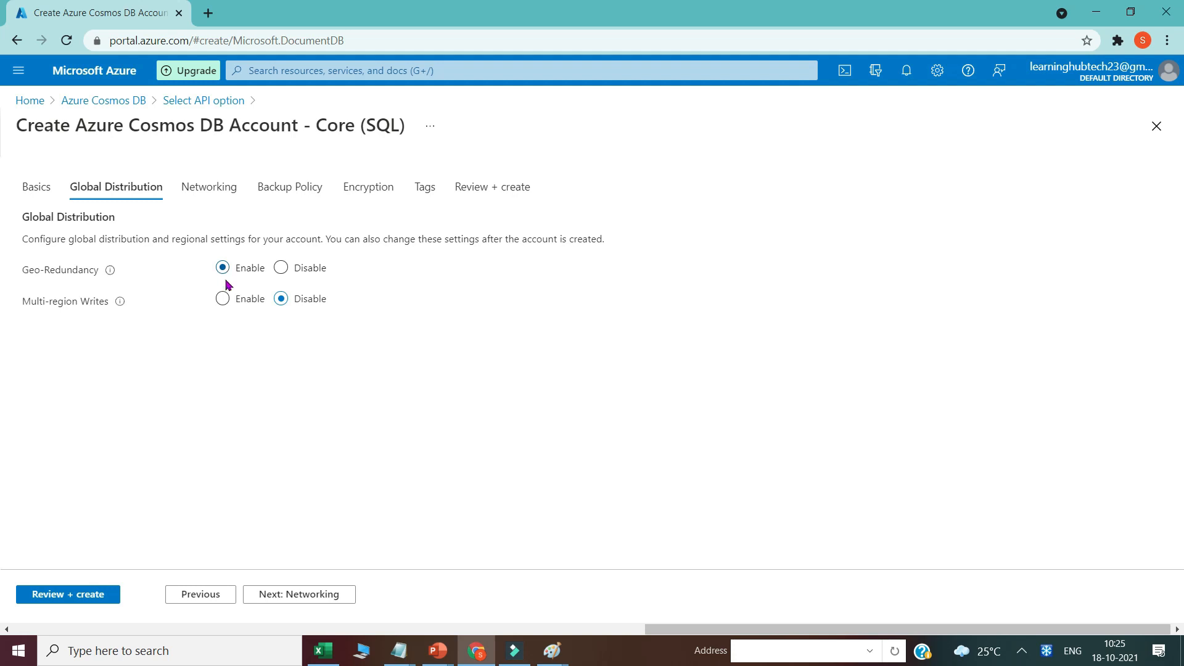
click(222, 300)
In Paint, extend the text inside the East US box with "+ Write".
mouse_move(552, 651)
click(720, 586)
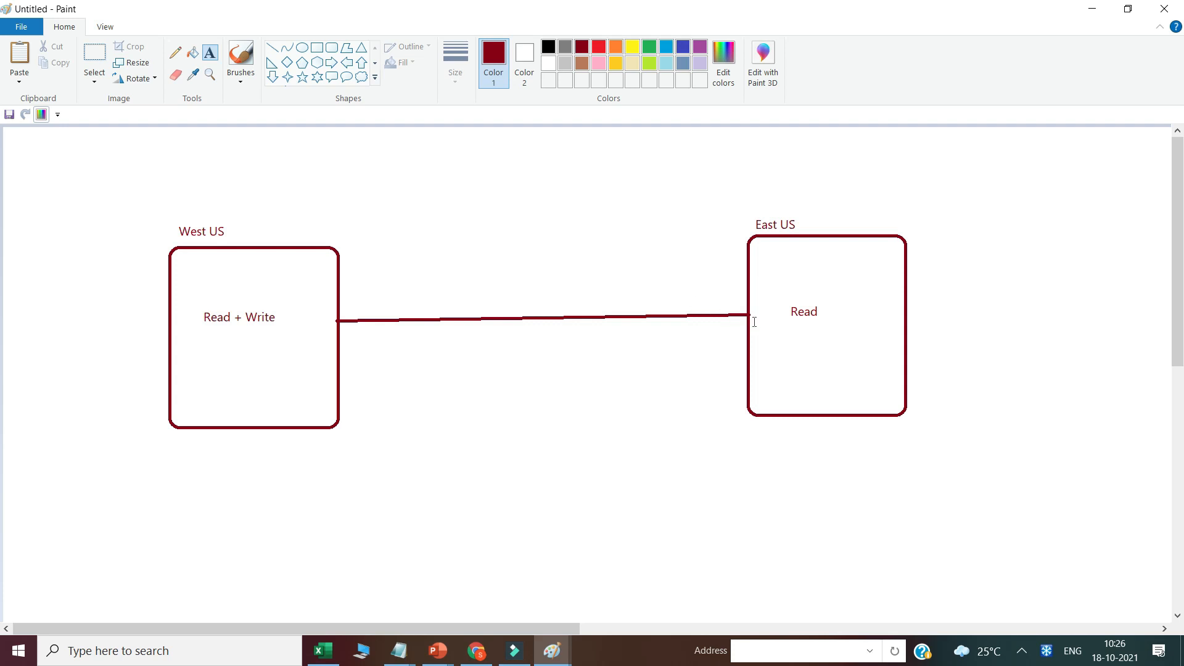
click(831, 312)
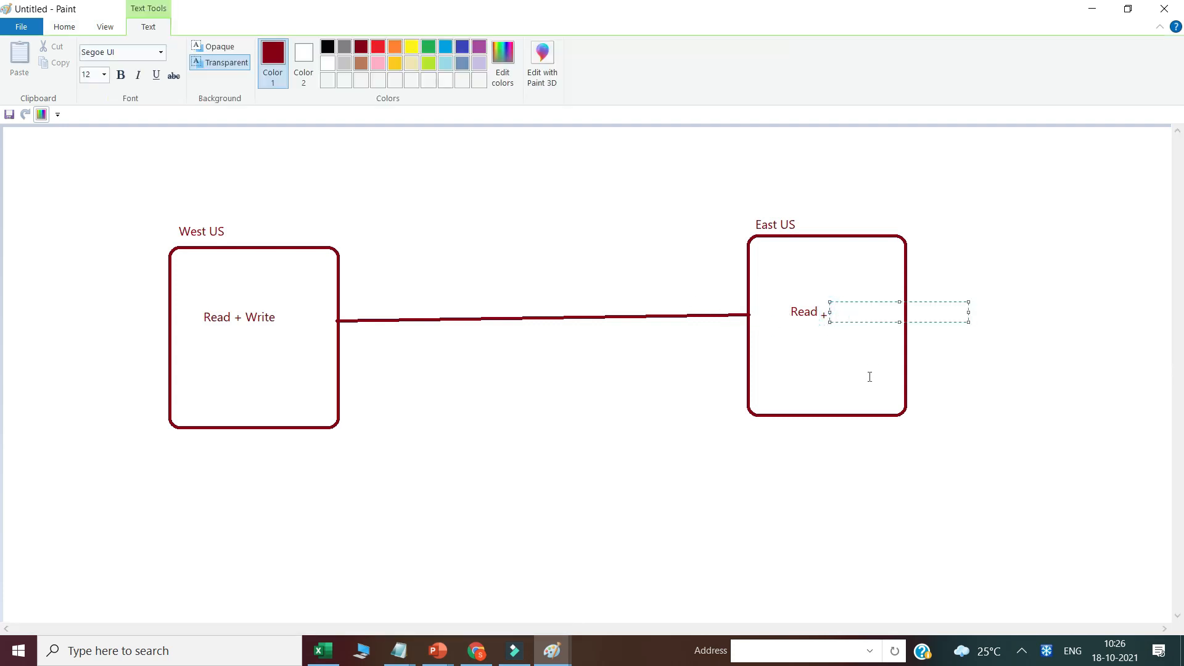
text(Write)
click(1010, 400)
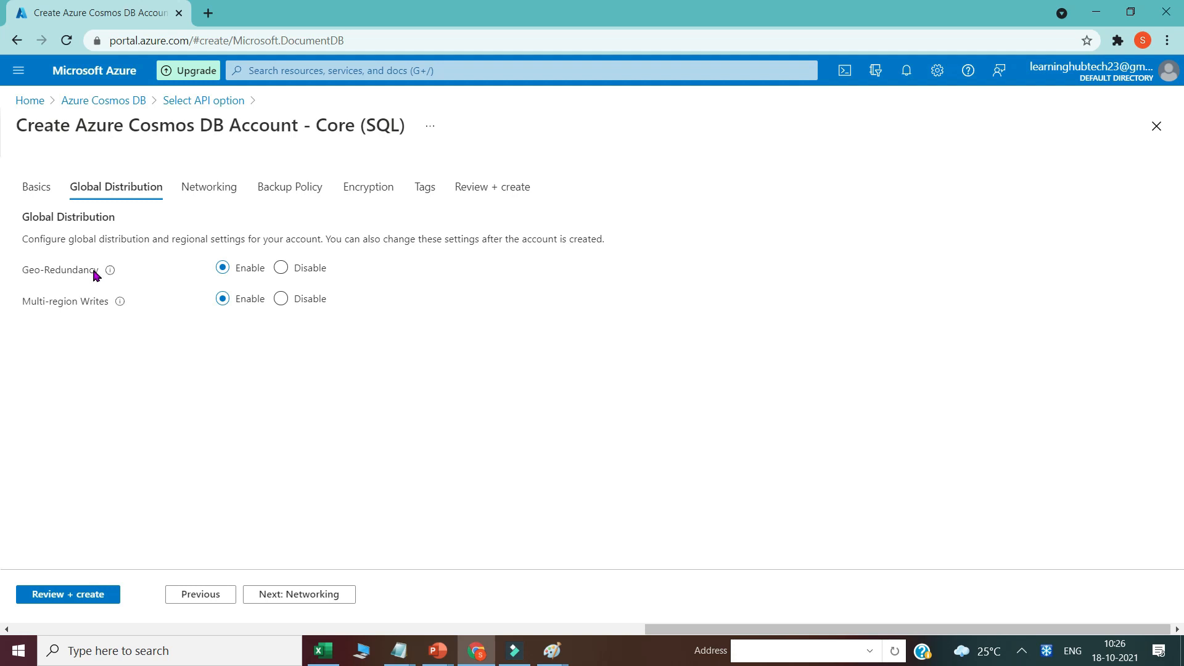
In the Azure portal, disable both Geo-Redundancy and Multi-region Writes for the new account.
click(281, 269)
click(280, 302)
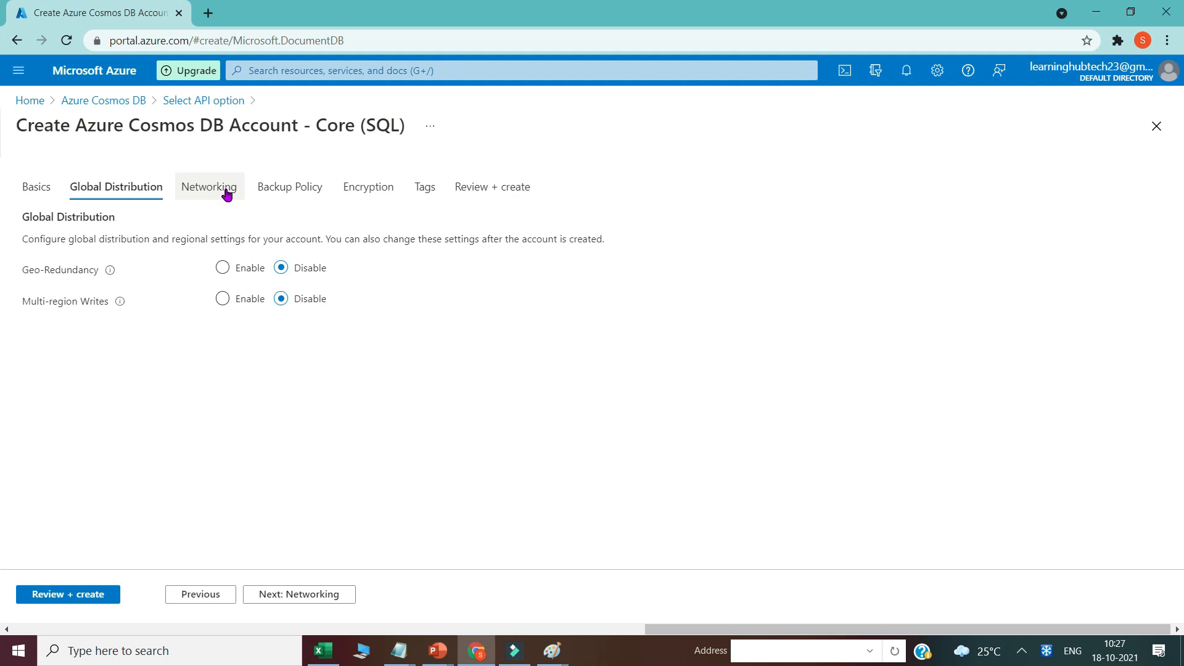
Review and create the lhaccount1 Cosmos DB account, and open the deployed resource.
click(61, 596)
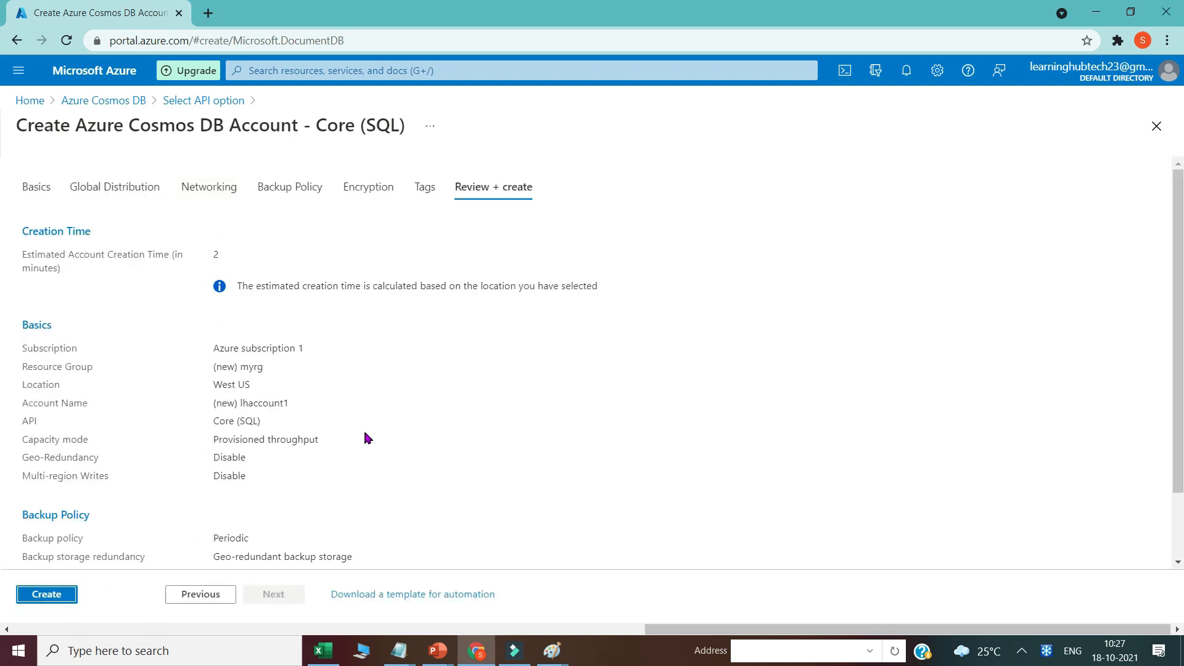
click(40, 598)
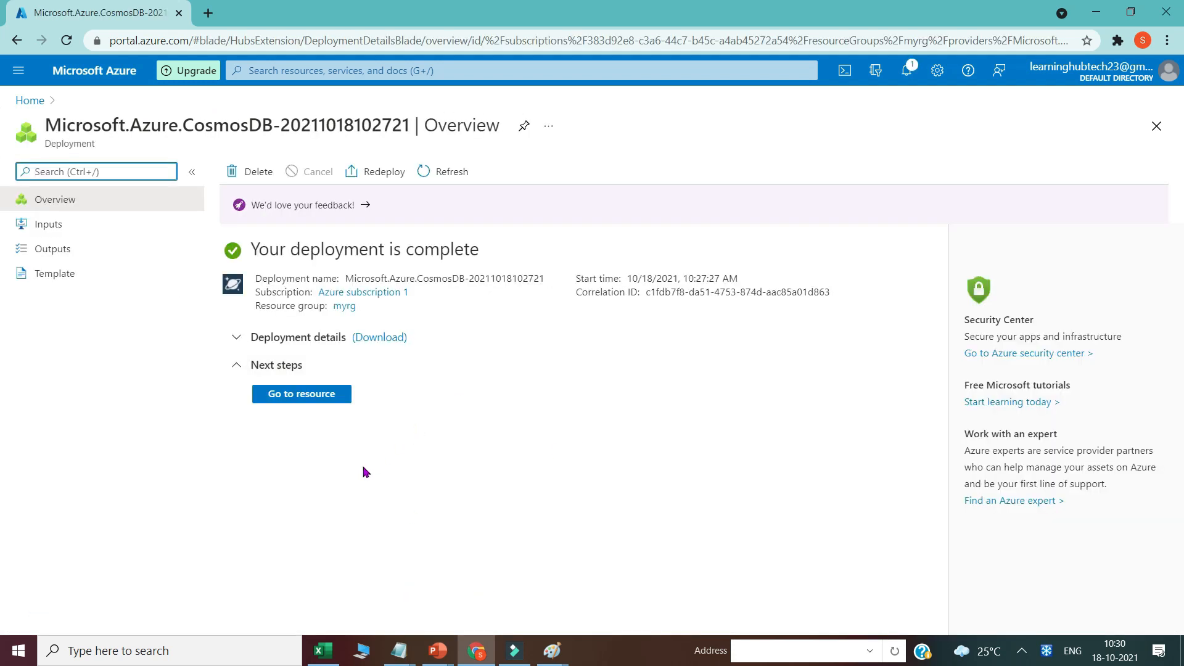
click(302, 395)
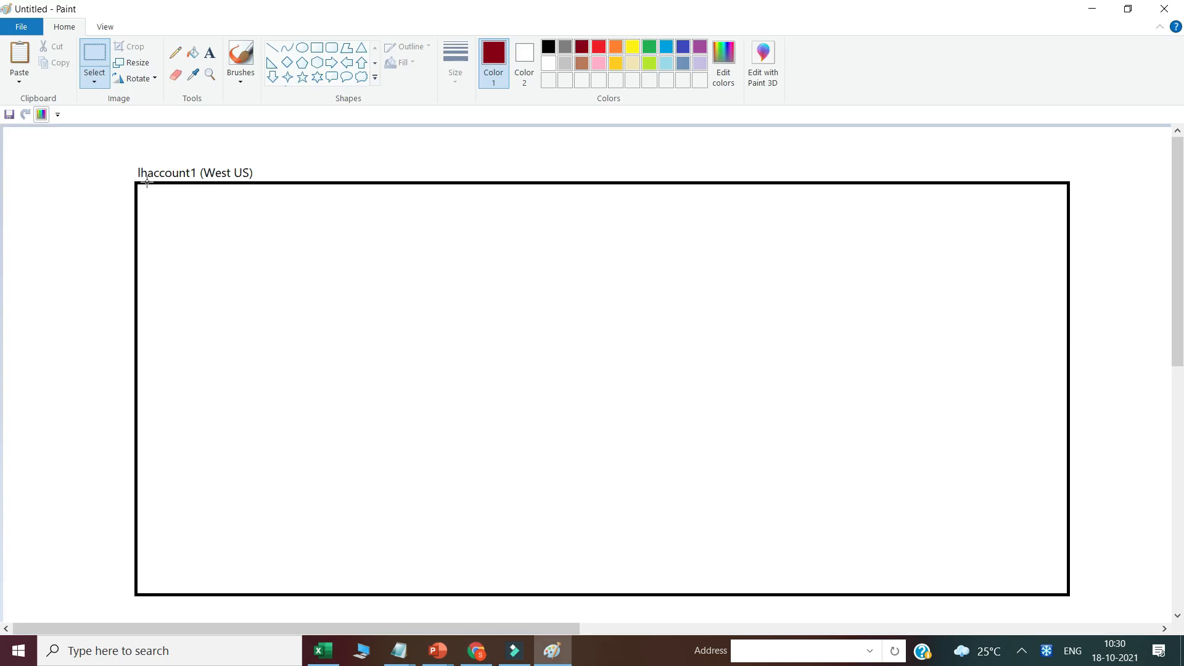
In Paint, draw a large dark red rounded rectangle inside the lhaccount1 (West US) box and label it "db1".
click(330, 51)
click(581, 47)
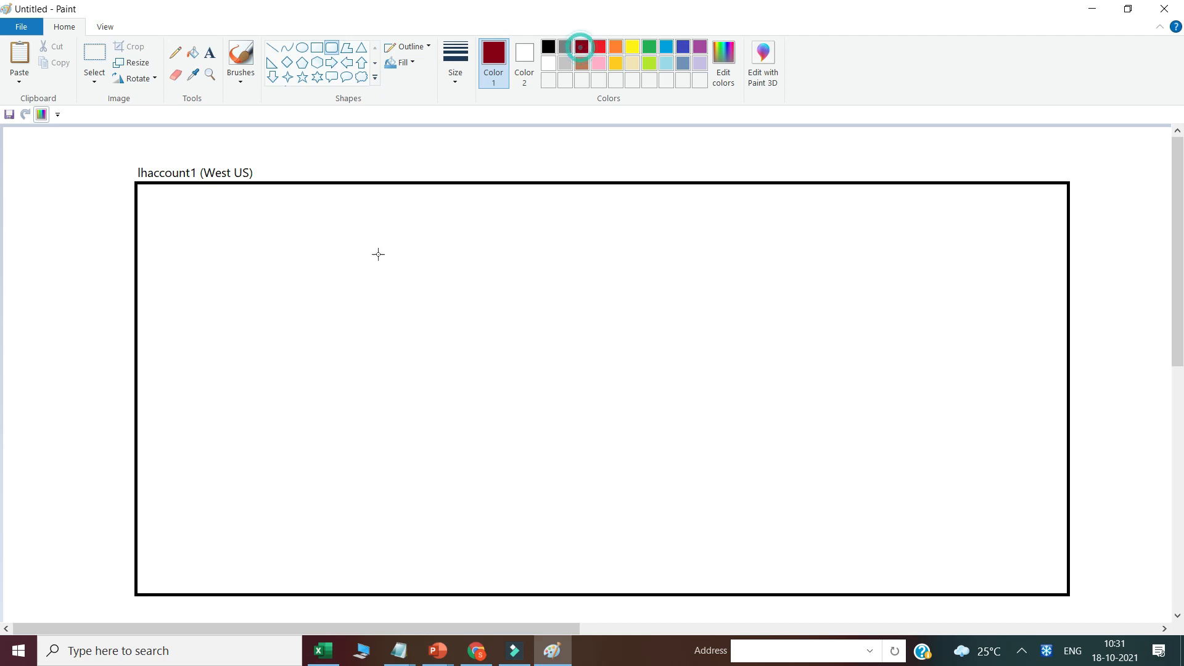
mouse_move(188, 226)
mouse_down()
mouse_move(891, 267)
mouse_move(1039, 577)
mouse_up()
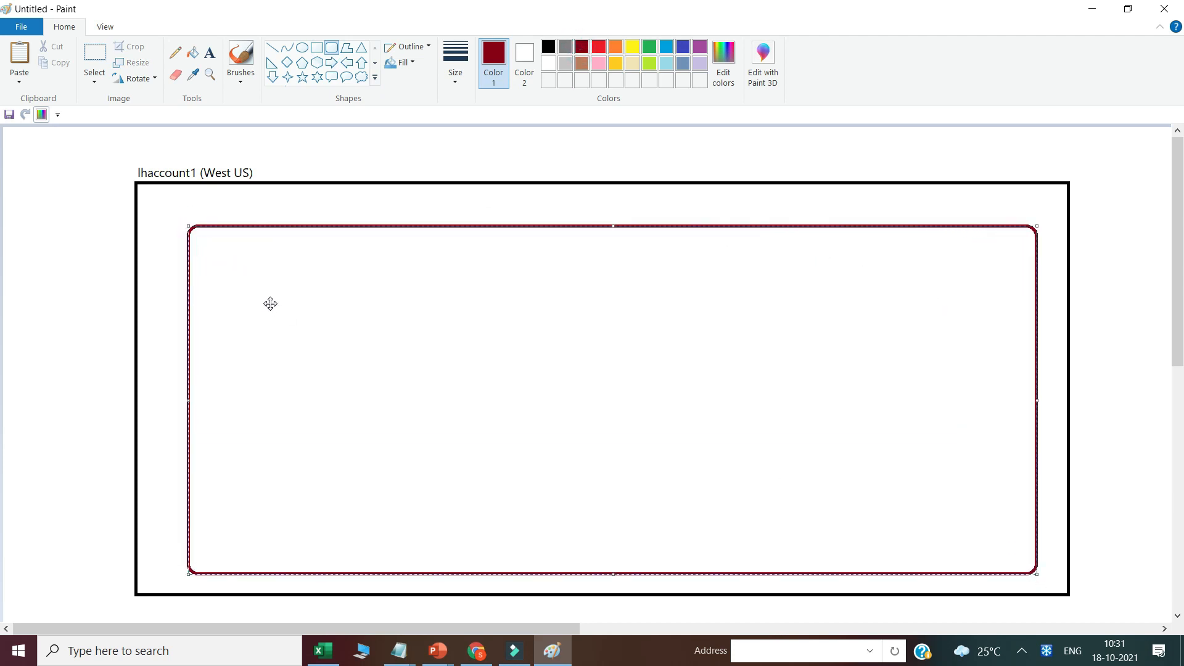
click(132, 195)
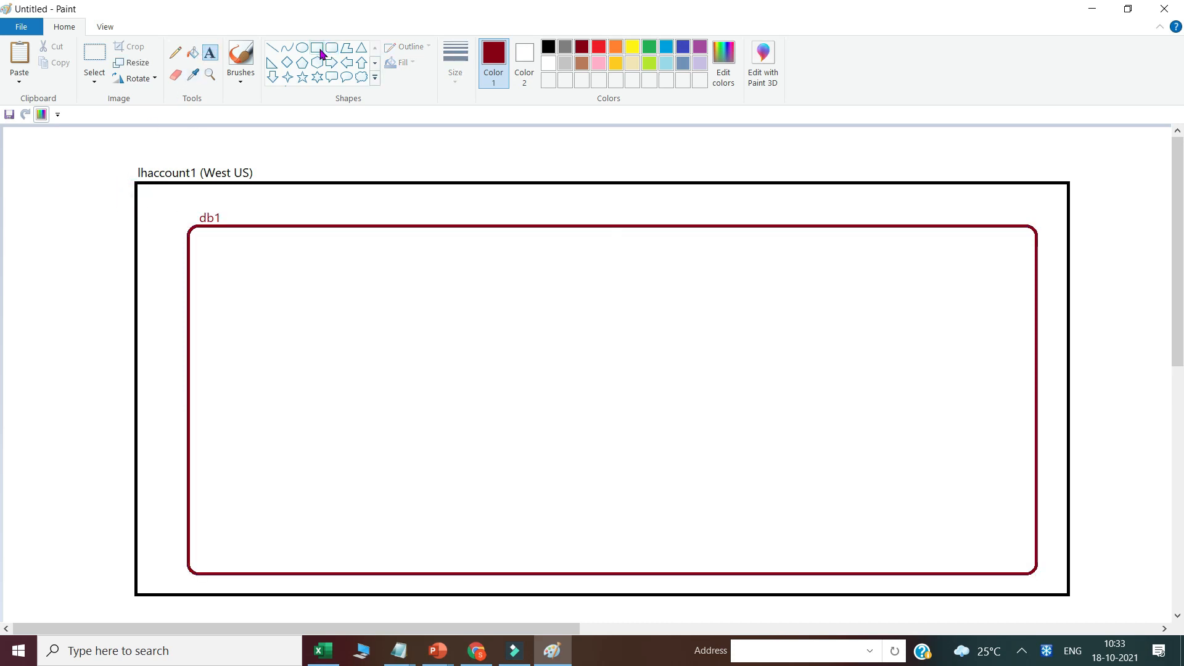
Draw two dark red rectangles side by side inside the db1 box and label them "Container1" and "Container2".
click(317, 47)
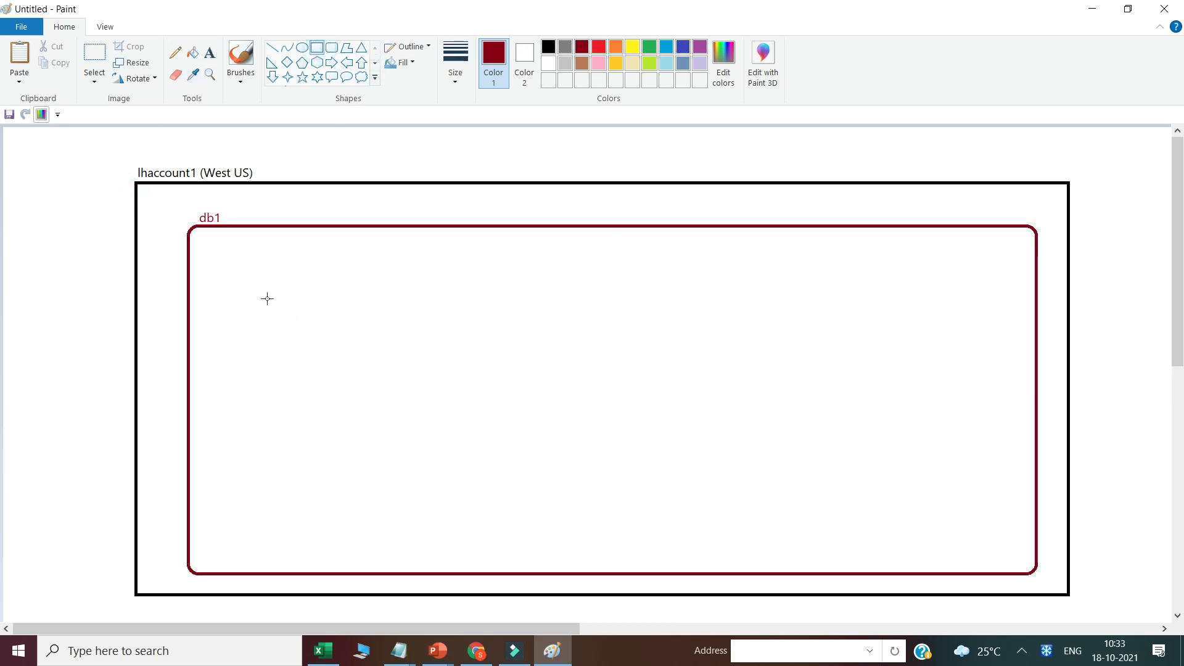
mouse_move(262, 299)
mouse_down()
mouse_move(450, 312)
mouse_move(549, 494)
mouse_up()
drag(380, 415, 387, 435)
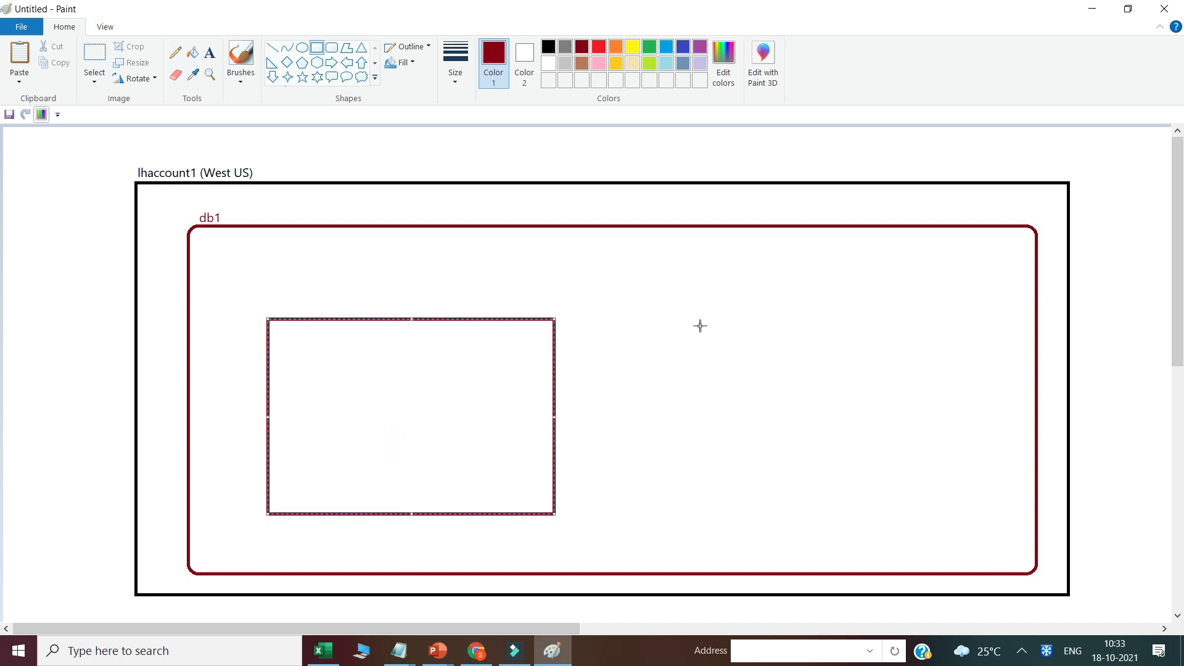
drag(650, 318, 958, 514)
click(210, 55)
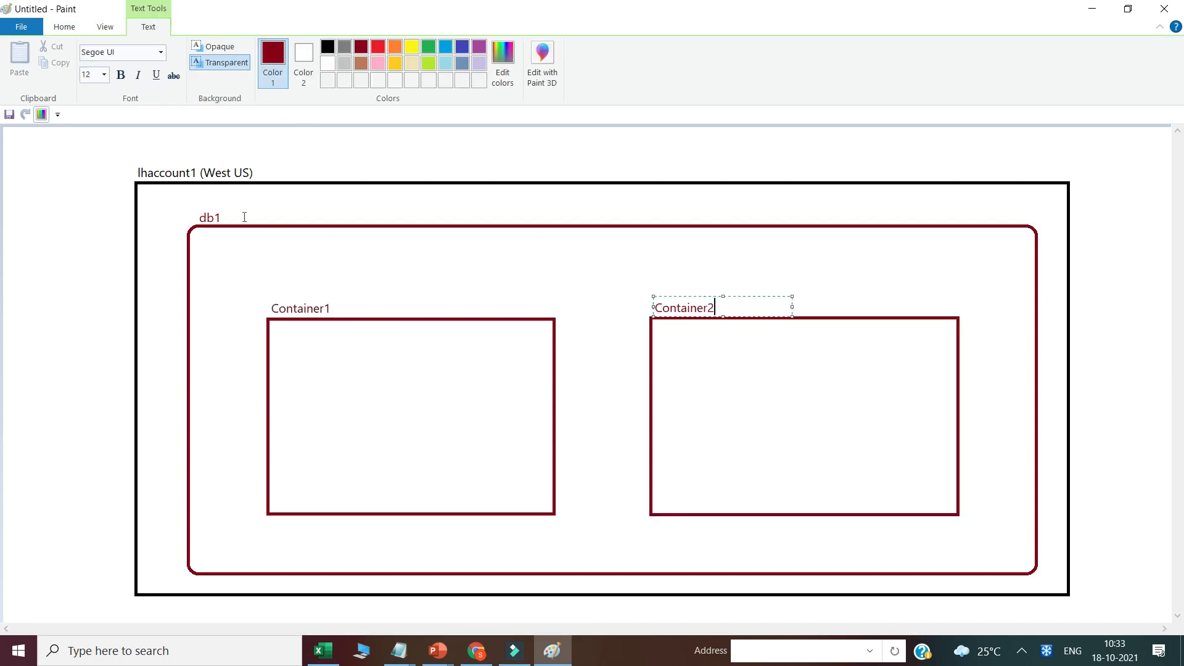
click(639, 363)
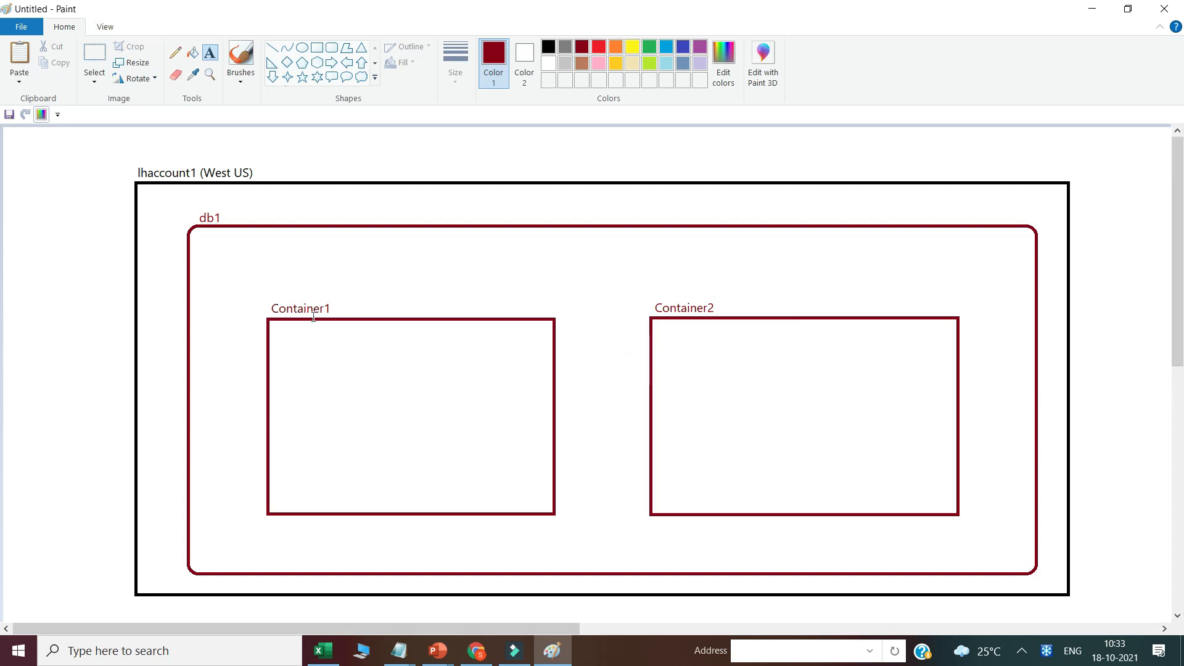
Switch to the Azure portal and start a new container in lhaccount1's Data Explorer with a new database id db1.
click(477, 651)
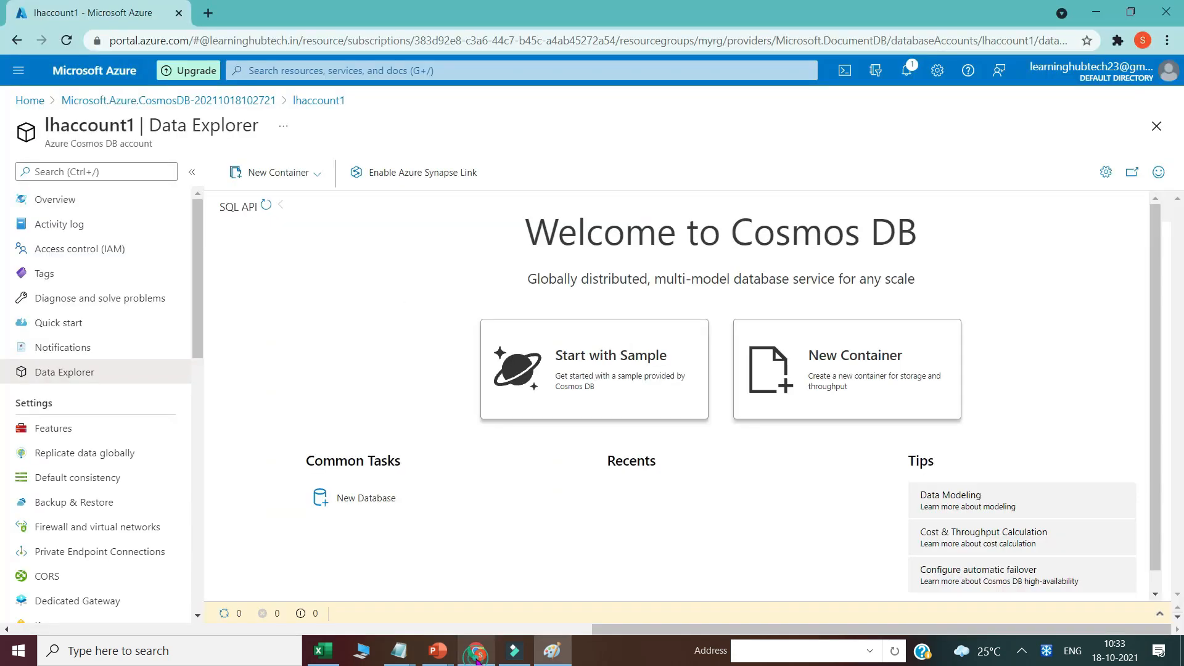
click(69, 372)
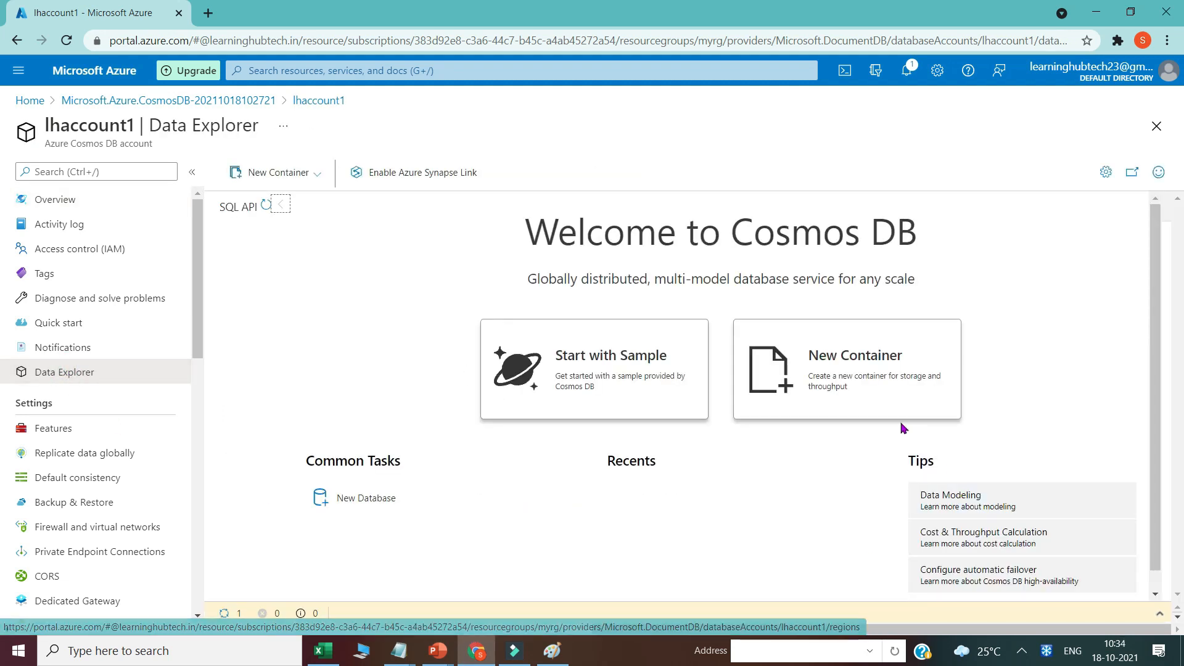
click(849, 360)
click(888, 353)
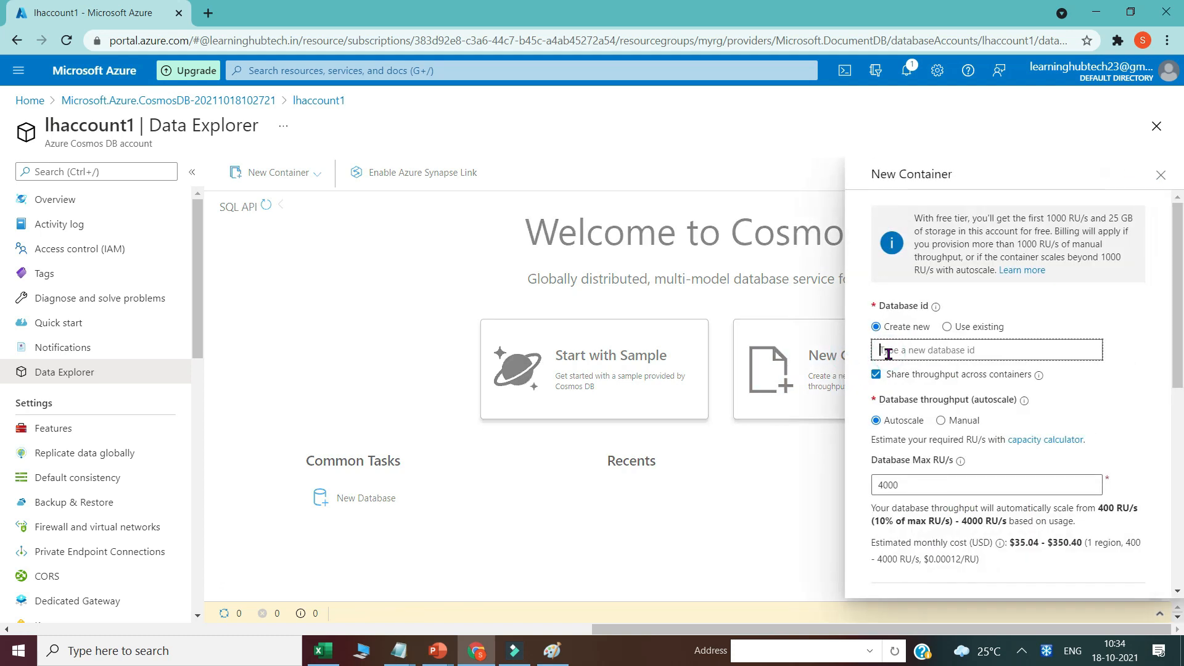
text(db1)
click(905, 440)
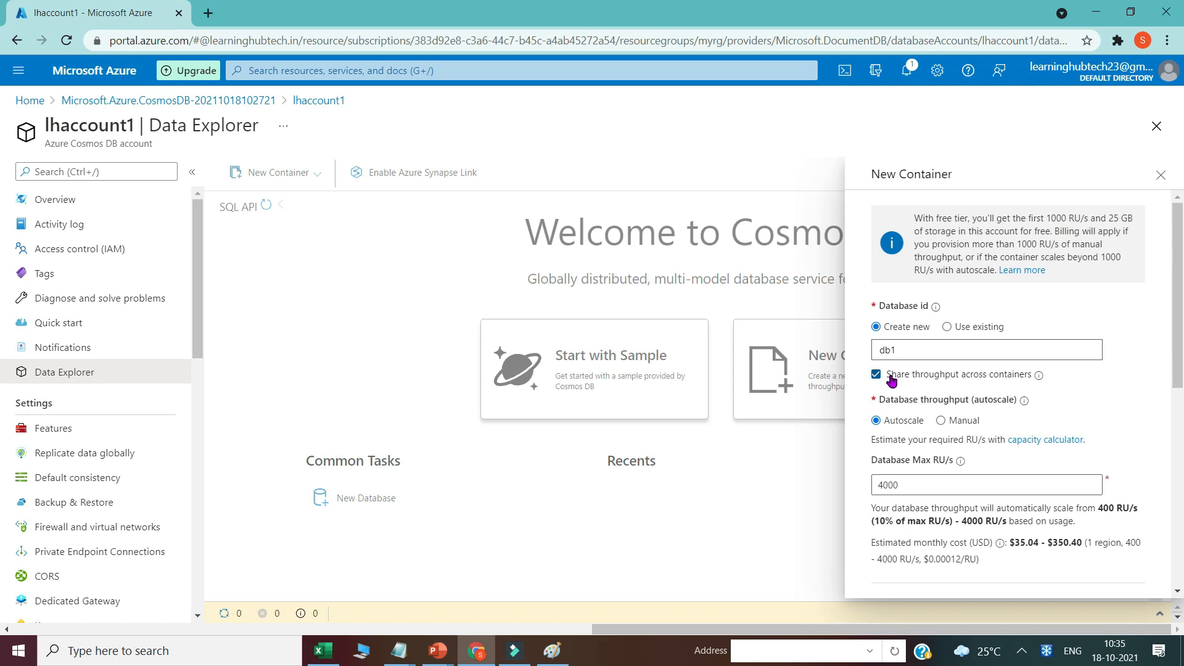
click(894, 484)
In Paint, add the text "(4000 RU/S)" beside the db1 label.
click(552, 651)
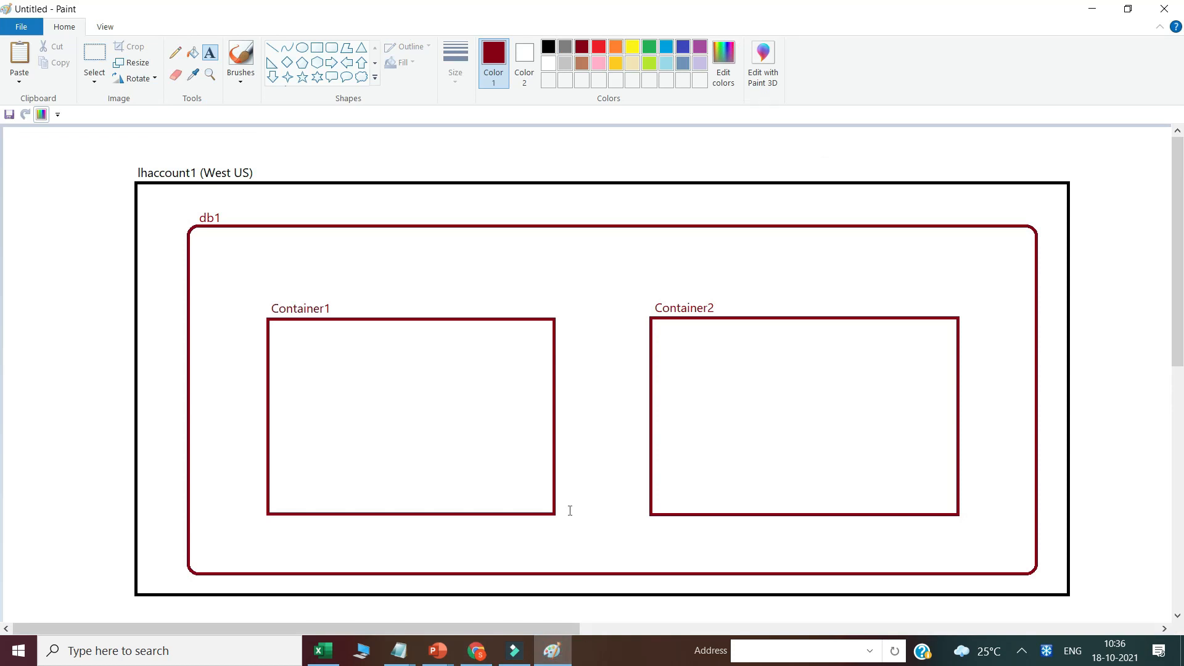
click(233, 208)
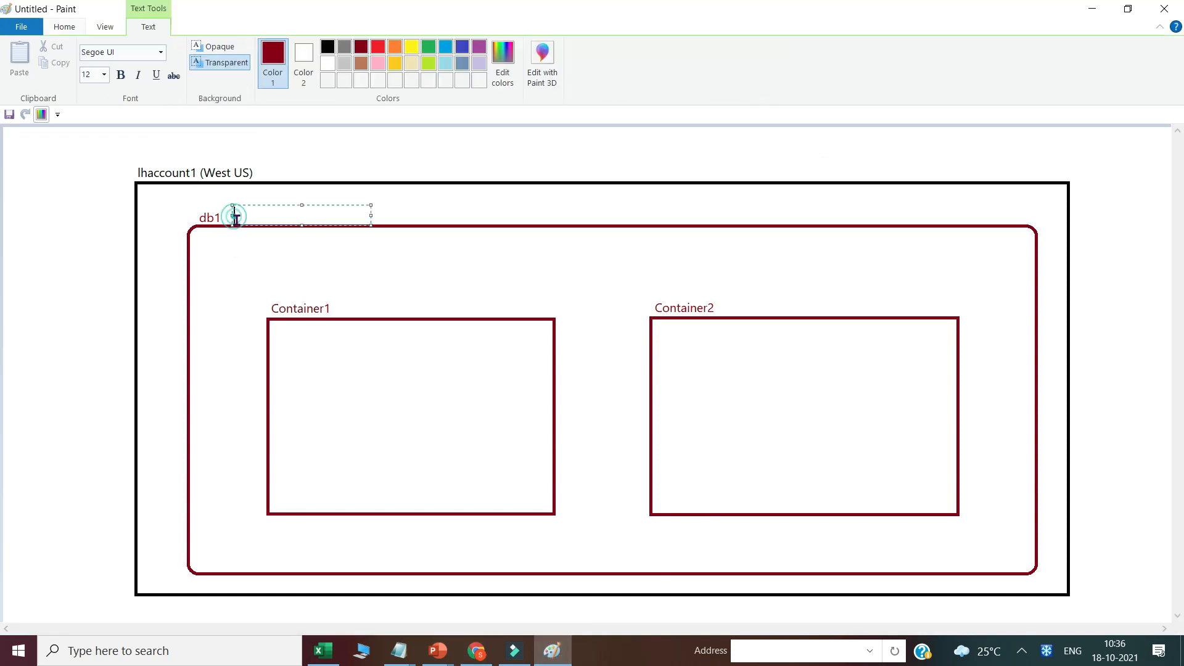
text((4000 RU/S))
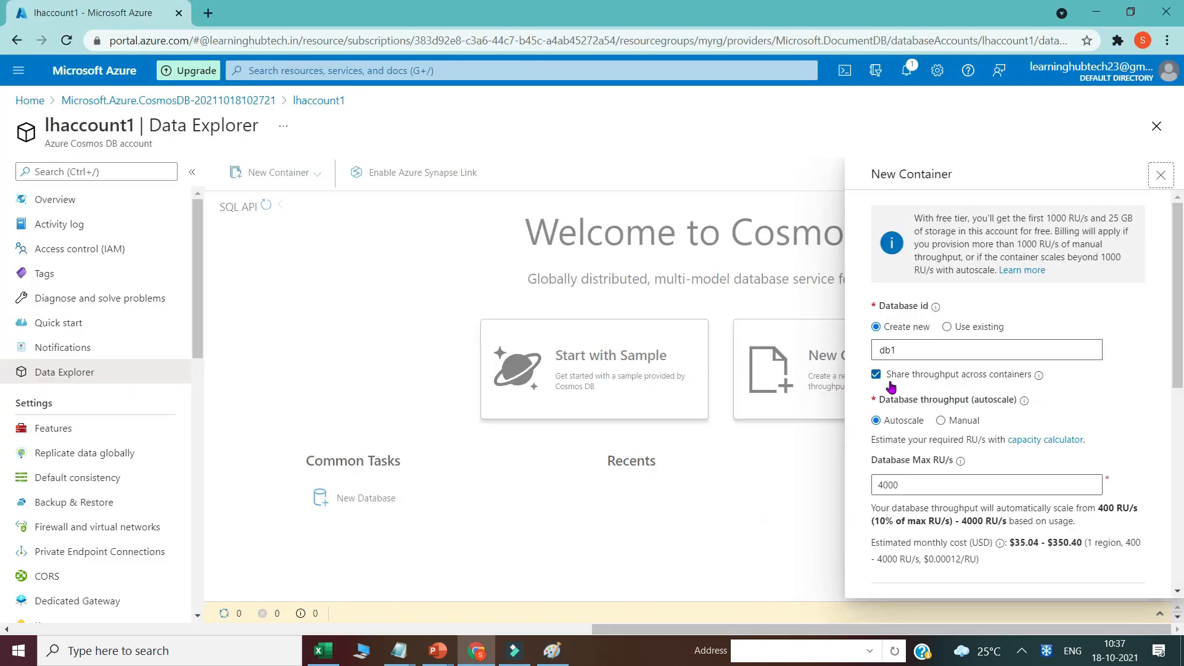
In the portal's New Container form, disable shared throughput across containers and set the container id to Container1.
click(876, 375)
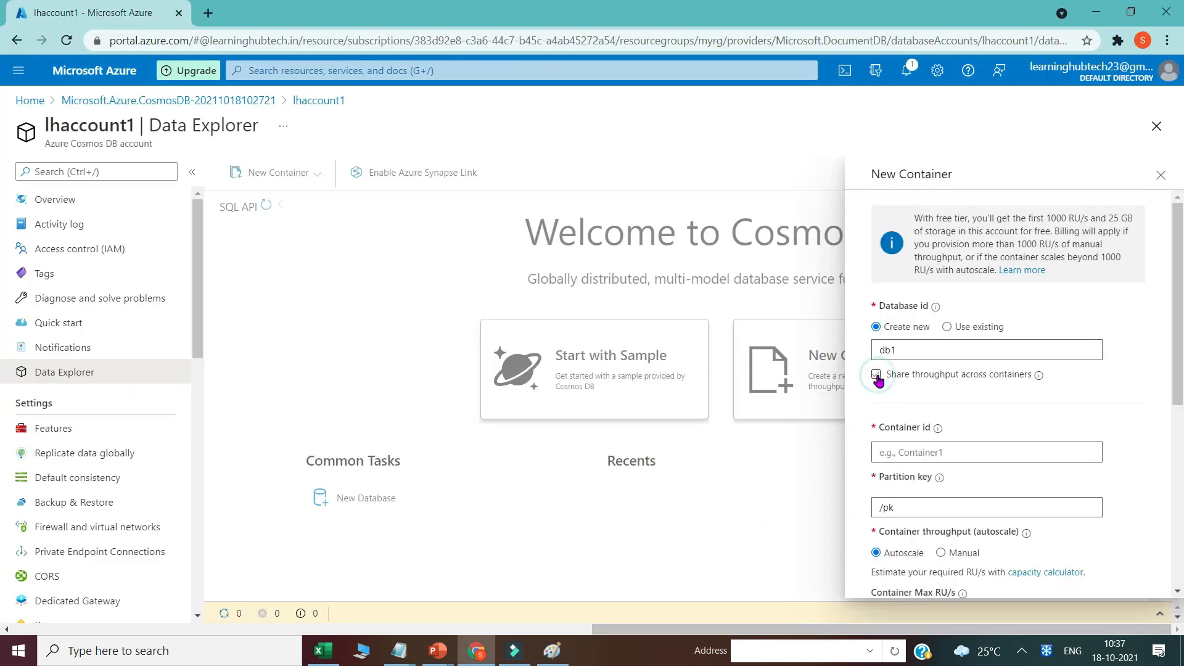
click(885, 433)
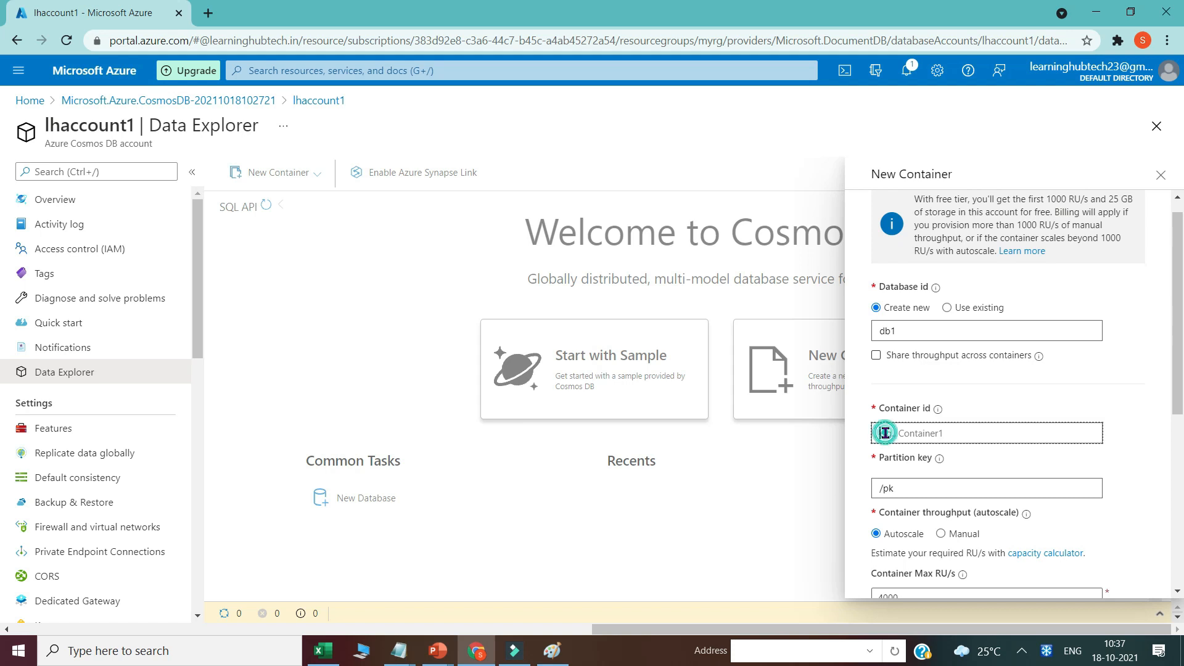
text(Contain)
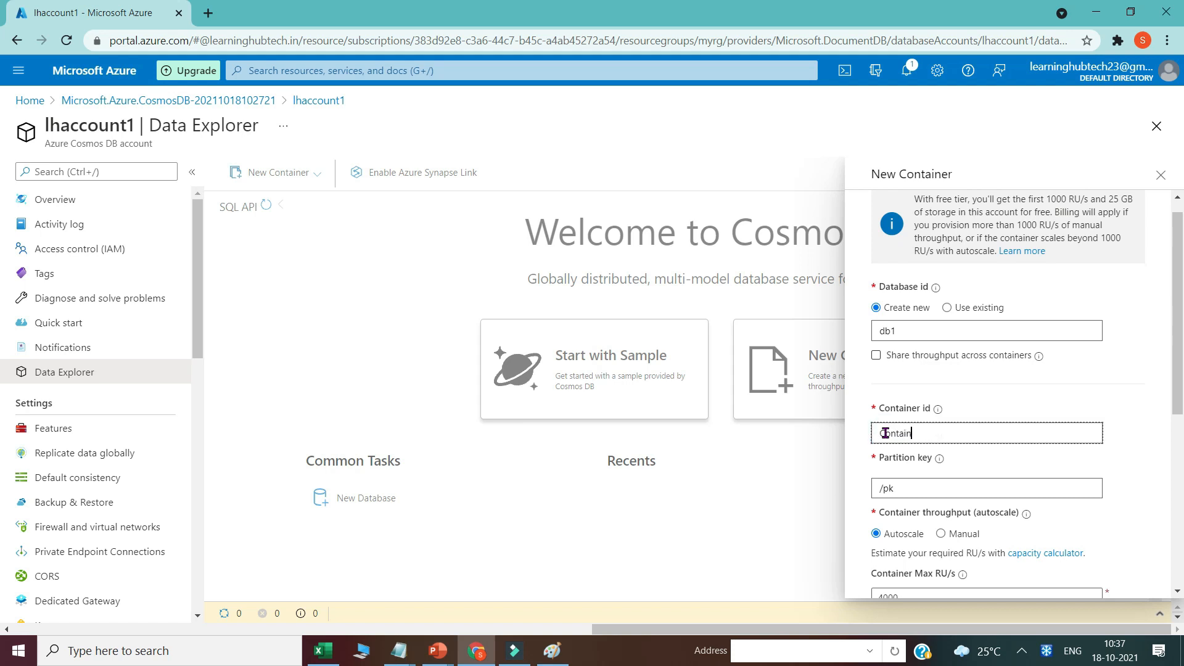
text(er1)
scroll(905, 455, down, 1)
scroll(905, 454, down, 1)
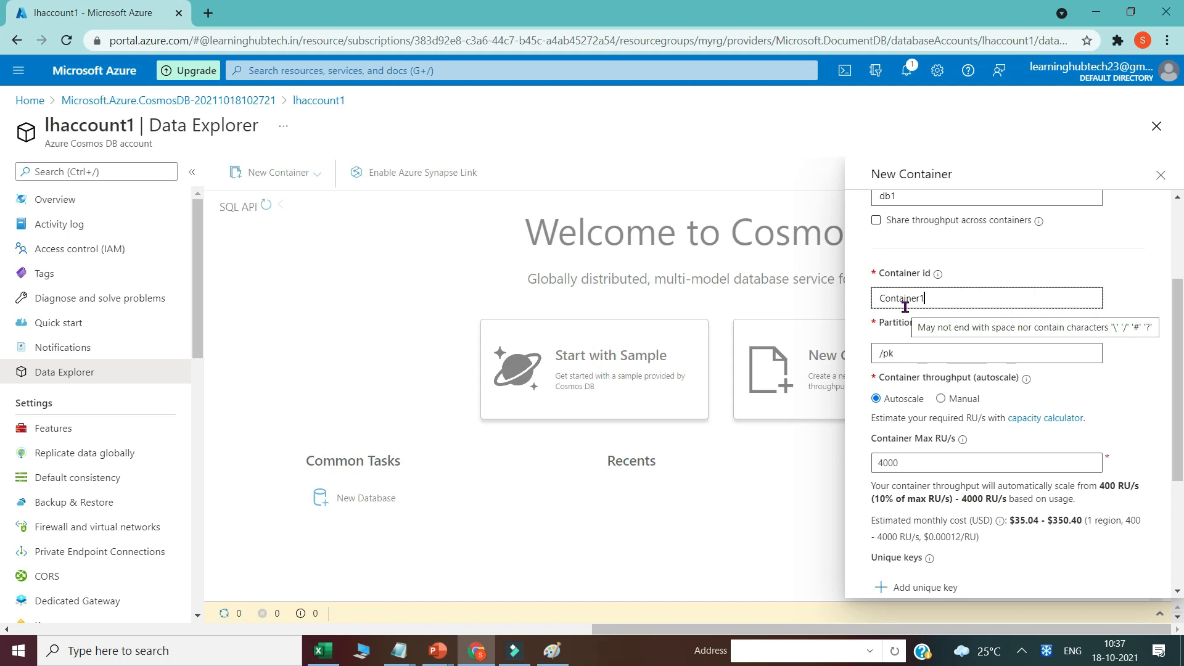
In Paint, move the "(4000 RU/S)" text from the db1 label to beside the Container1 label.
click(552, 651)
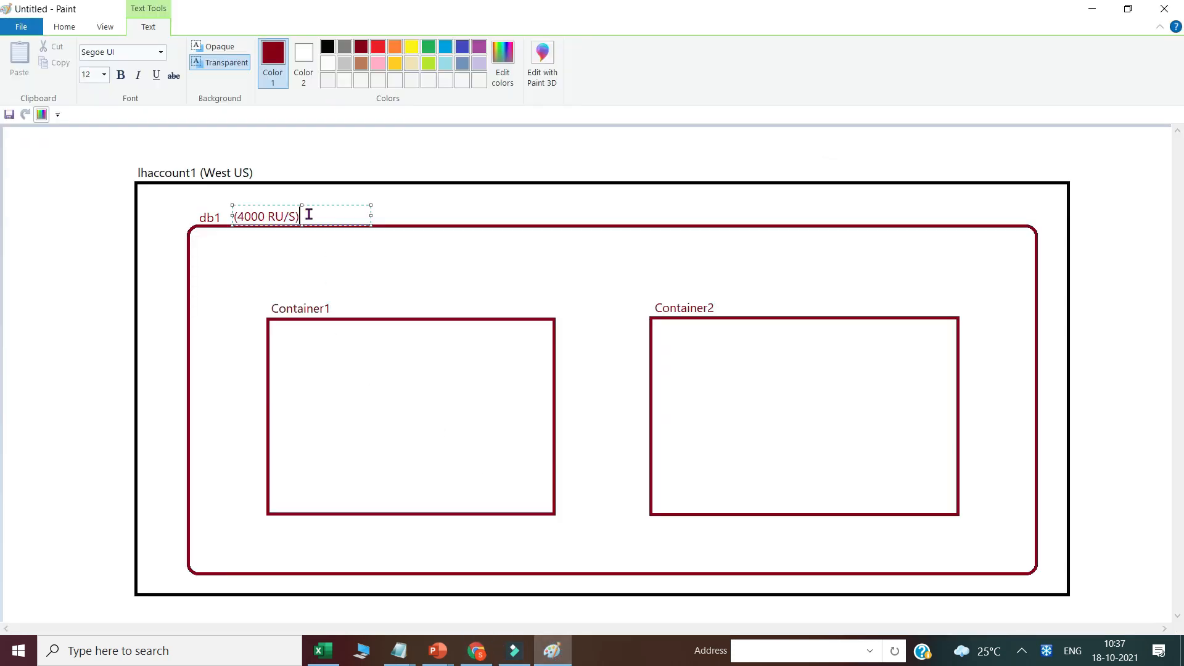
drag(308, 216, 217, 216)
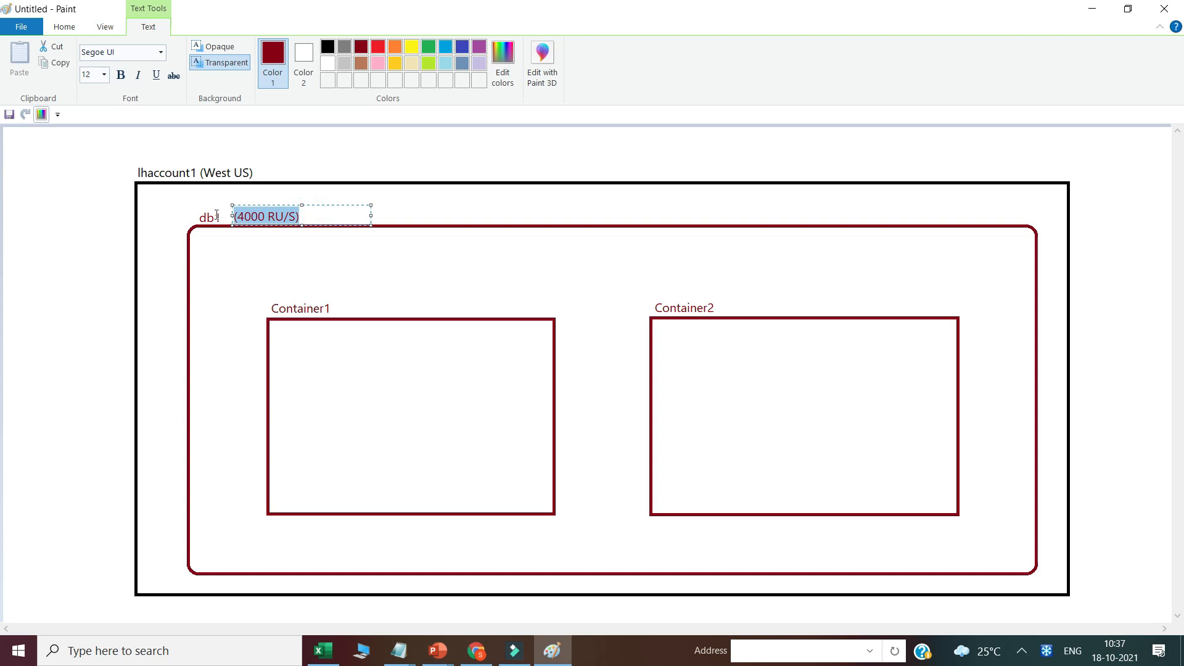
key(ctrl+x)
click(342, 310)
click(341, 303)
key(ctrl+v)
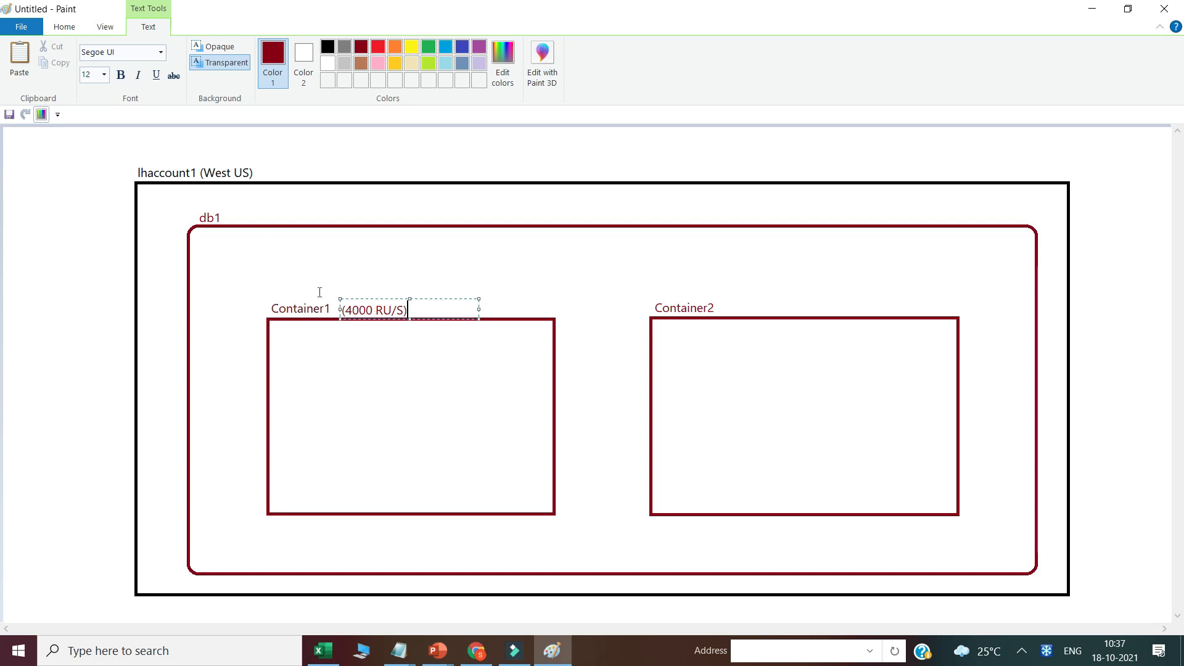
Back in the Azure portal, try Manual container throughput for Container1 and return it to Autoscale.
click(570, 658)
click(876, 223)
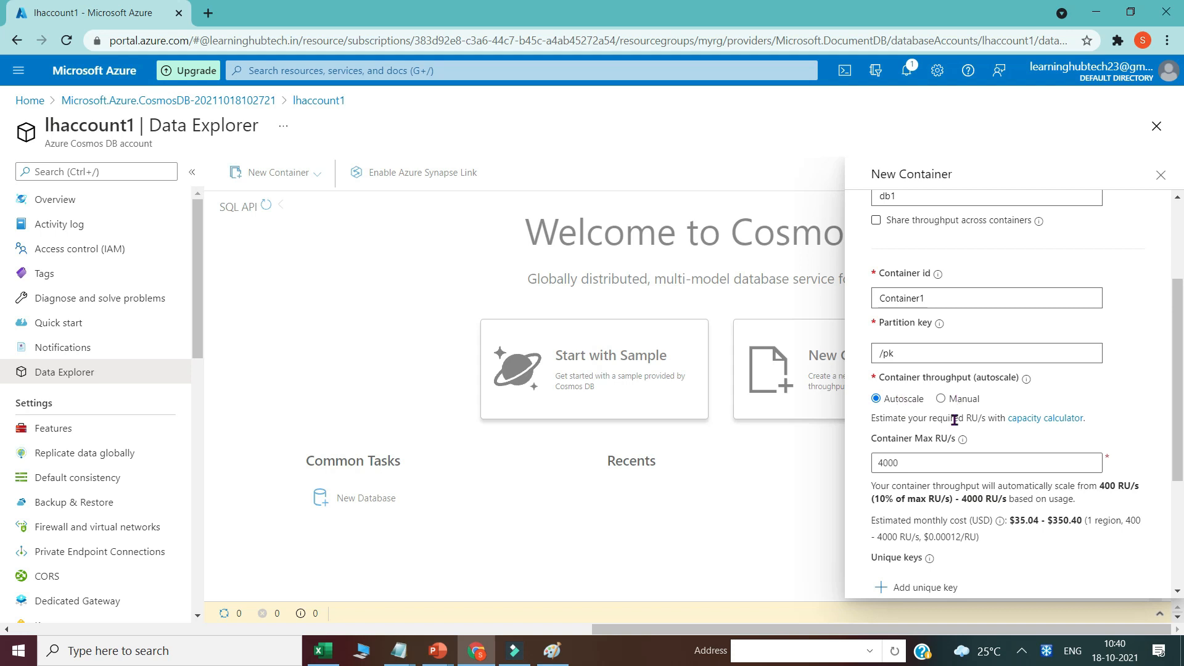
click(941, 398)
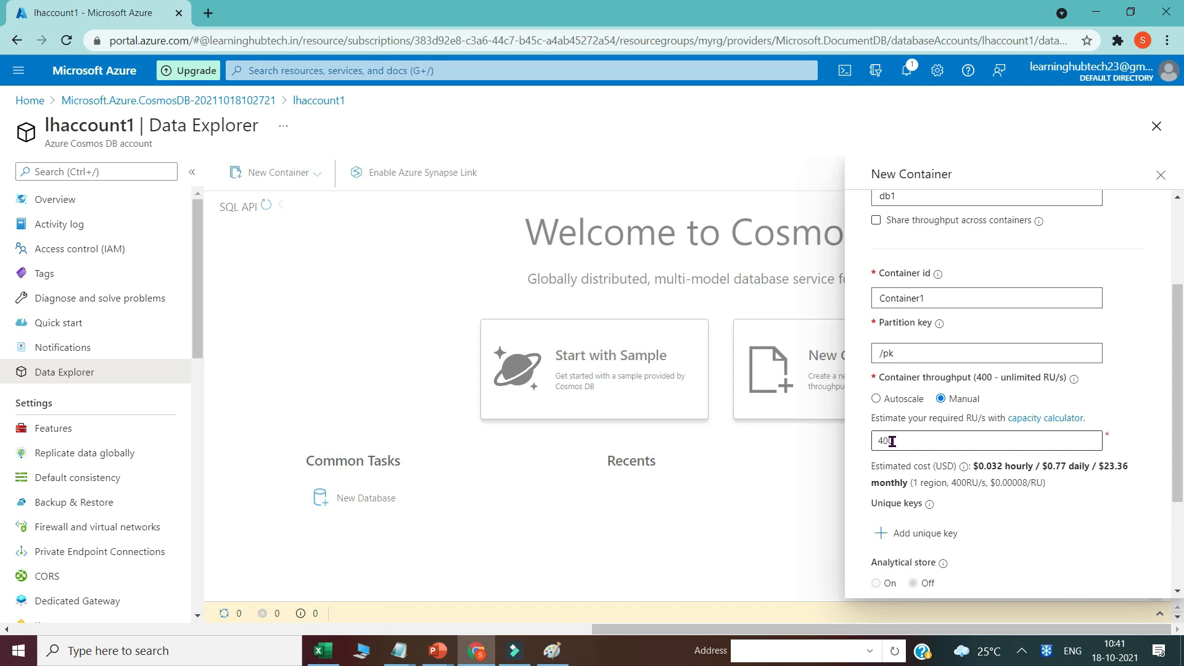
click(875, 400)
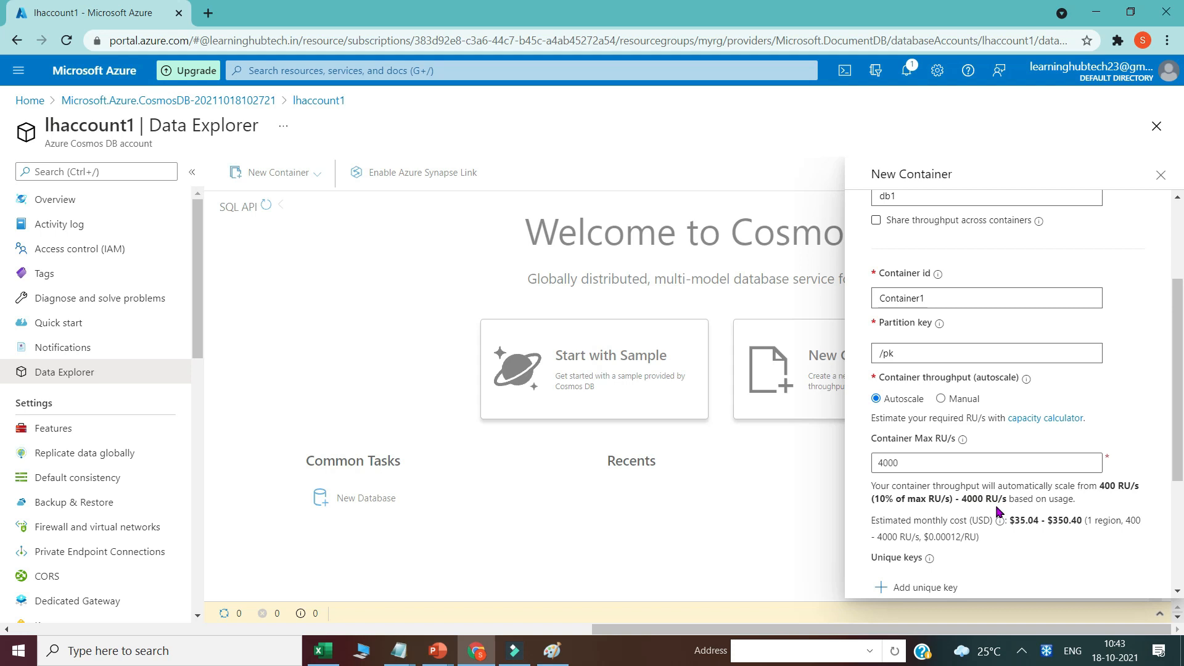
Open the Cosmos DB capacity calculator from the throughput section and enter 1 as the number of regions.
click(1038, 422)
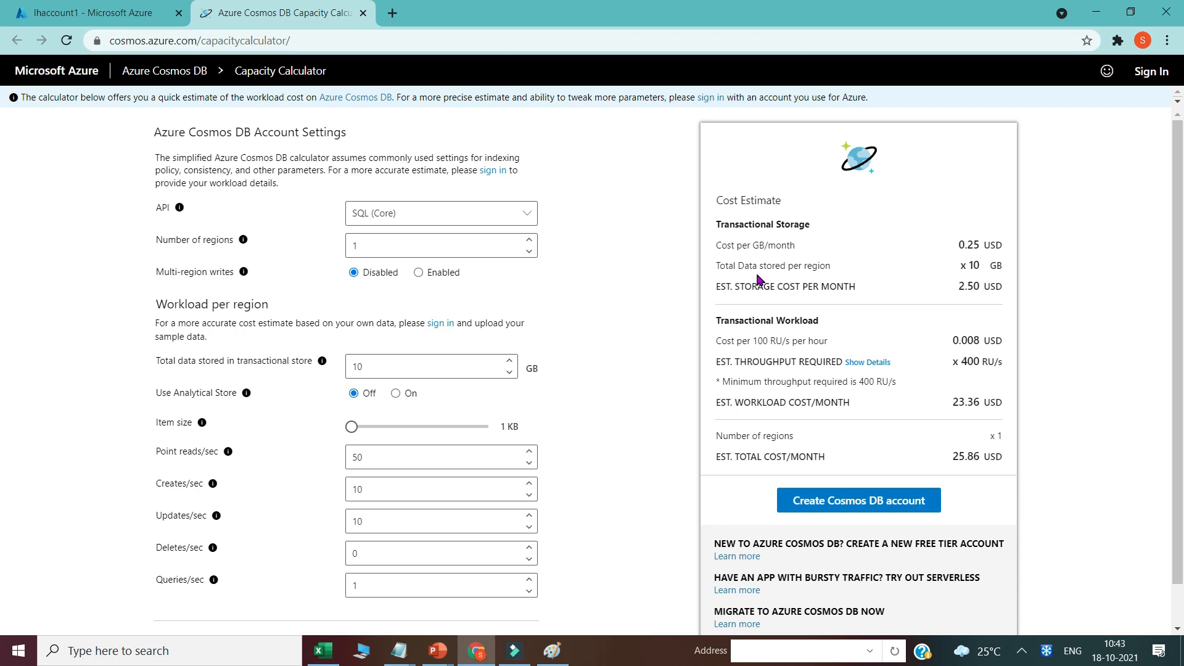
click(591, 256)
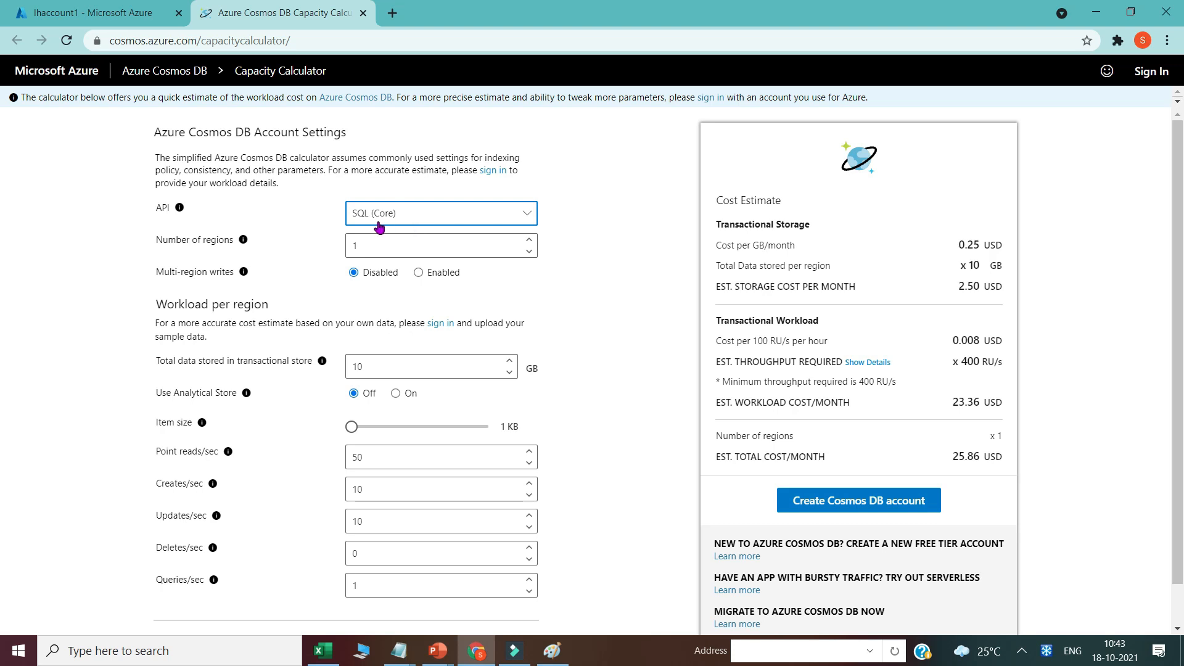
click(356, 247)
key(BackSpace)
text(1)
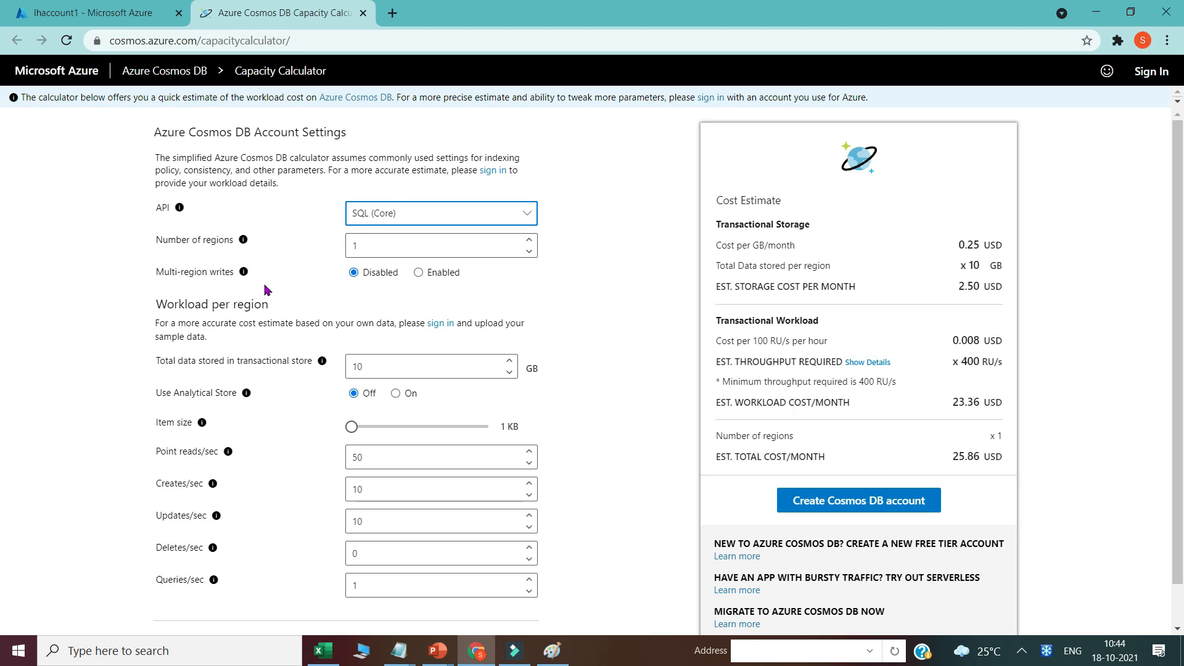